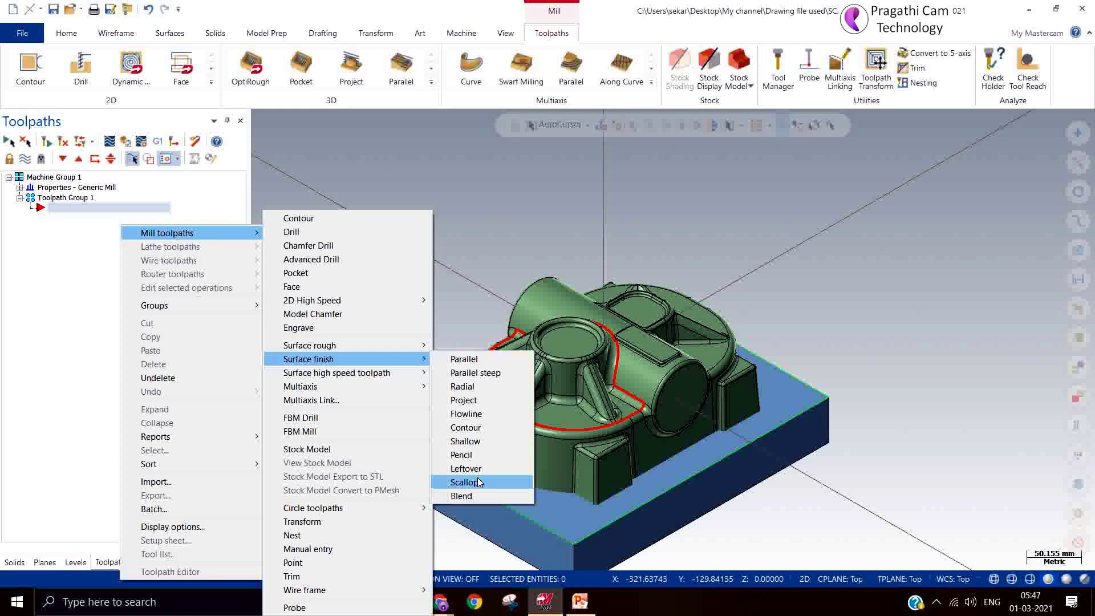
Start a Surface Finish Scallop toolpath and select the green part together with the blue plate's top face as drive surfaces.
{"action": "left_click", "coordinate": [465, 482]}
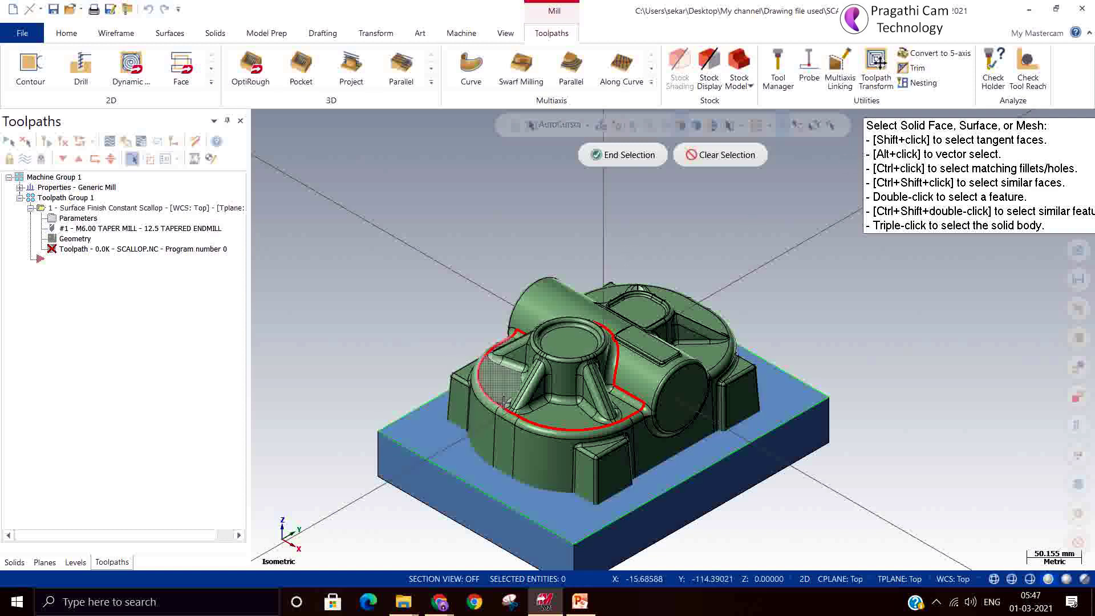
{"action": "left_click_drag", "start_coordinate": [353, 158], "coordinate": [877, 572]}
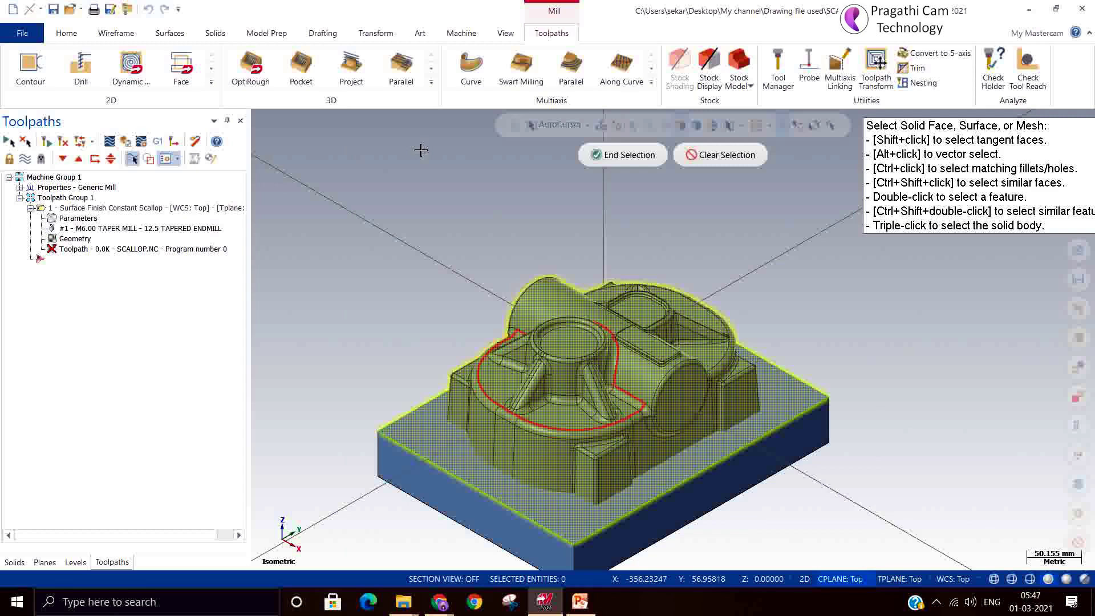
{"action": "left_click", "coordinate": [630, 152]}
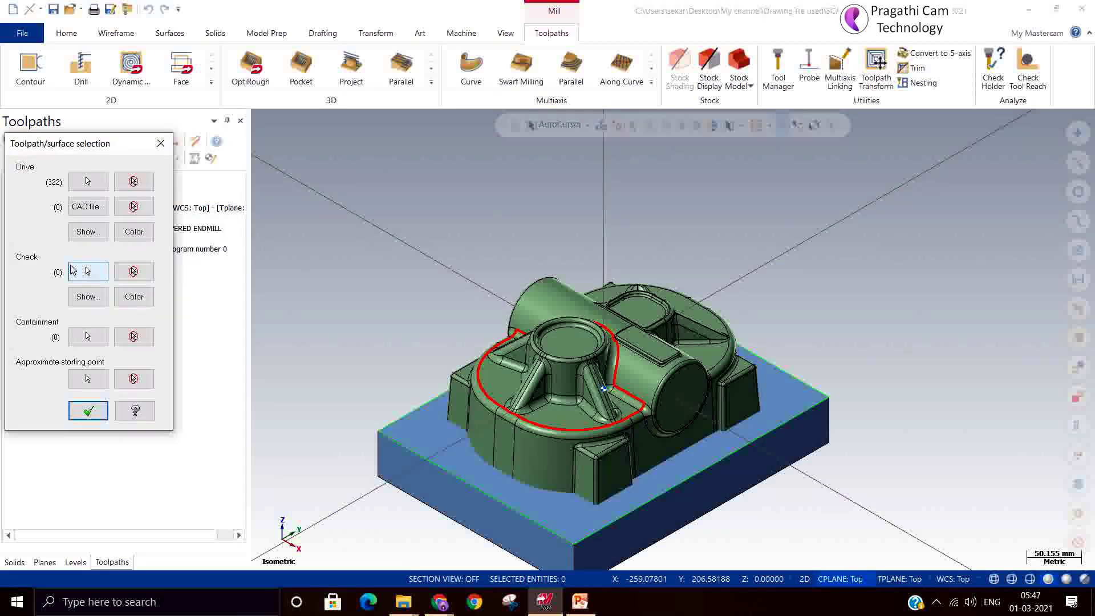
Chain the closed red boundary around the ribbed boss as the scallop toolpath's containment.
{"action": "left_click", "coordinate": [88, 336]}
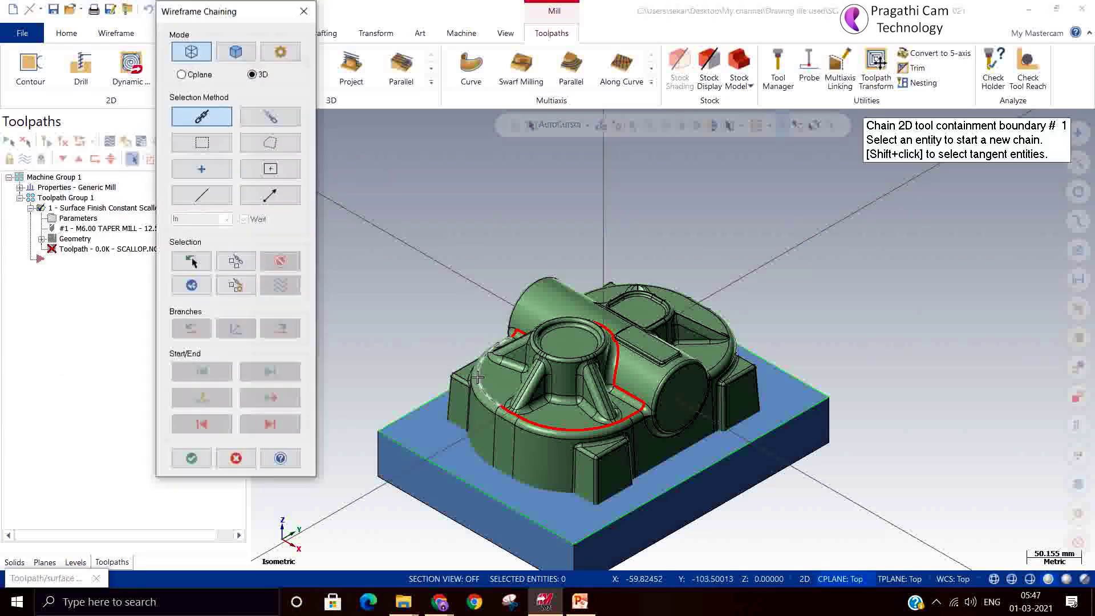
{"action": "left_click", "coordinate": [478, 381]}
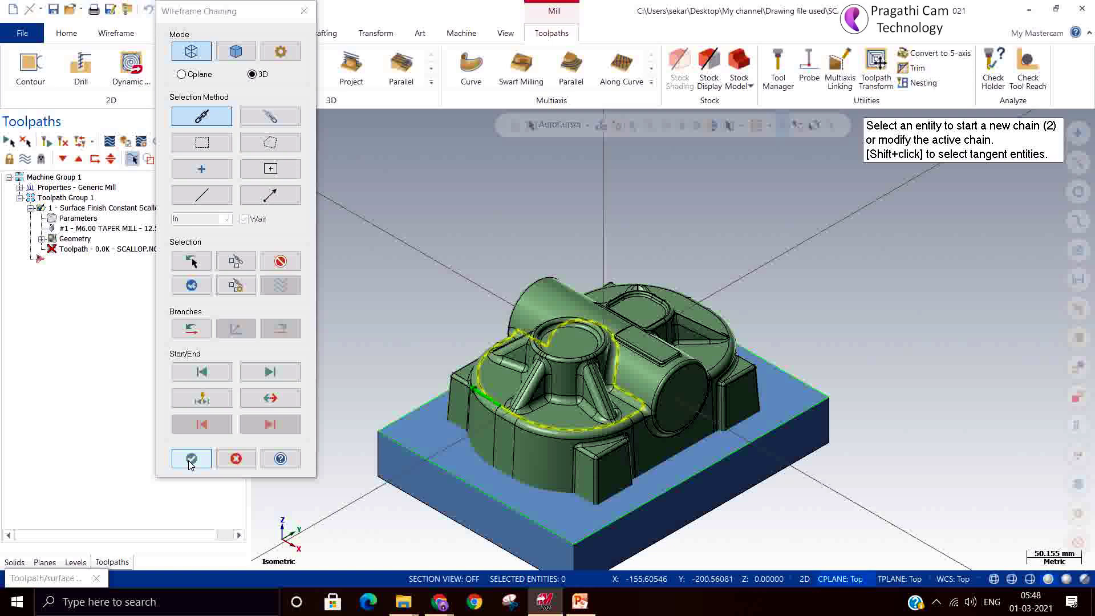
{"action": "left_click", "coordinate": [191, 460]}
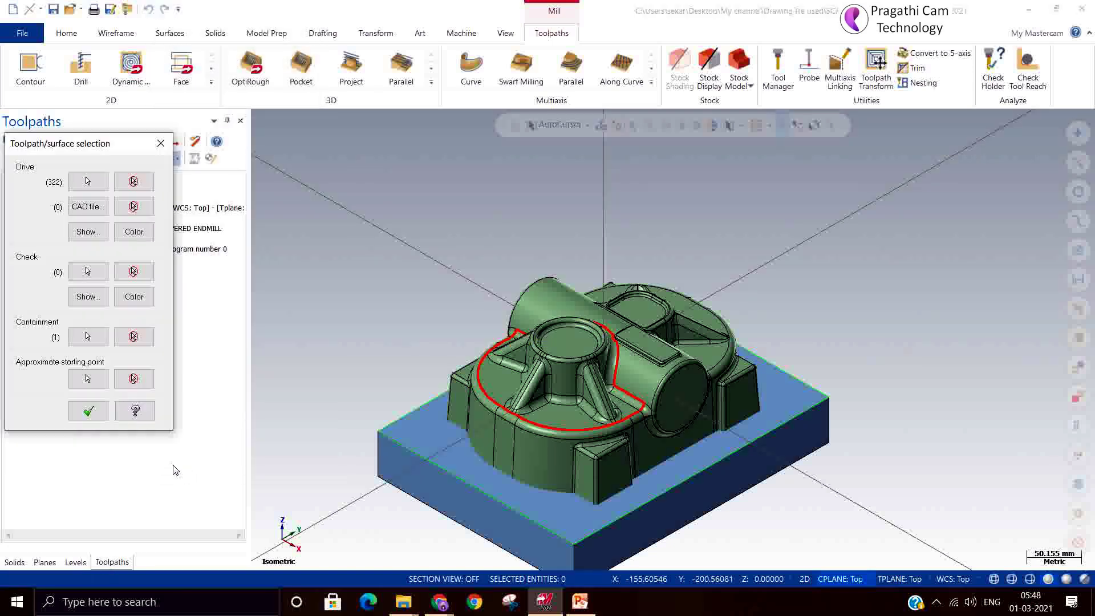
Select the blue plate's top face as the check surface and accept the toolpath's surface selections.
{"action": "left_click", "coordinate": [89, 267]}
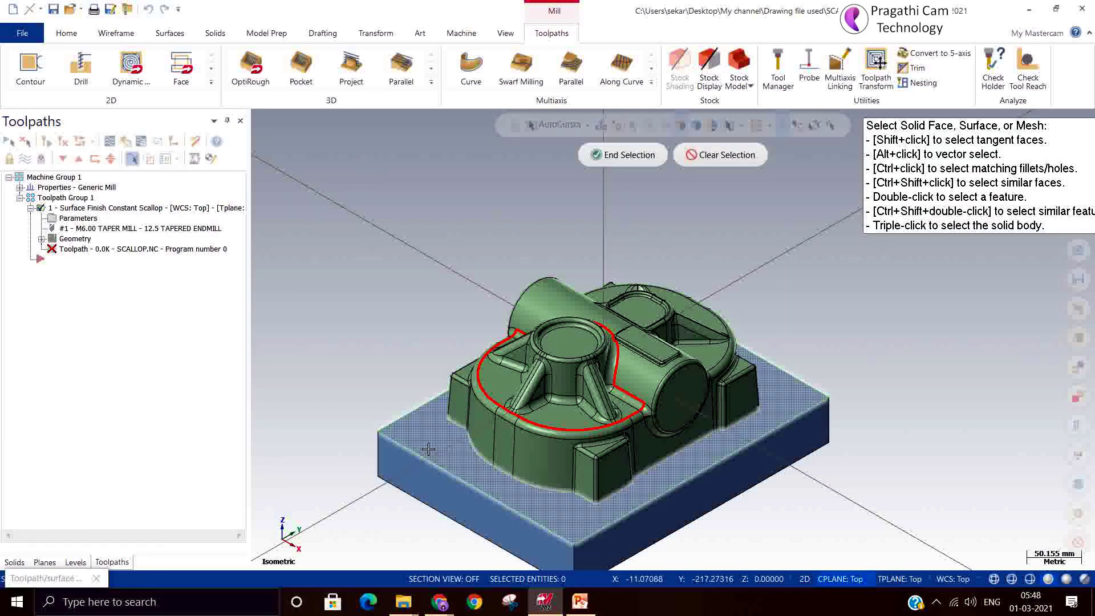
{"action": "left_click", "coordinate": [428, 449]}
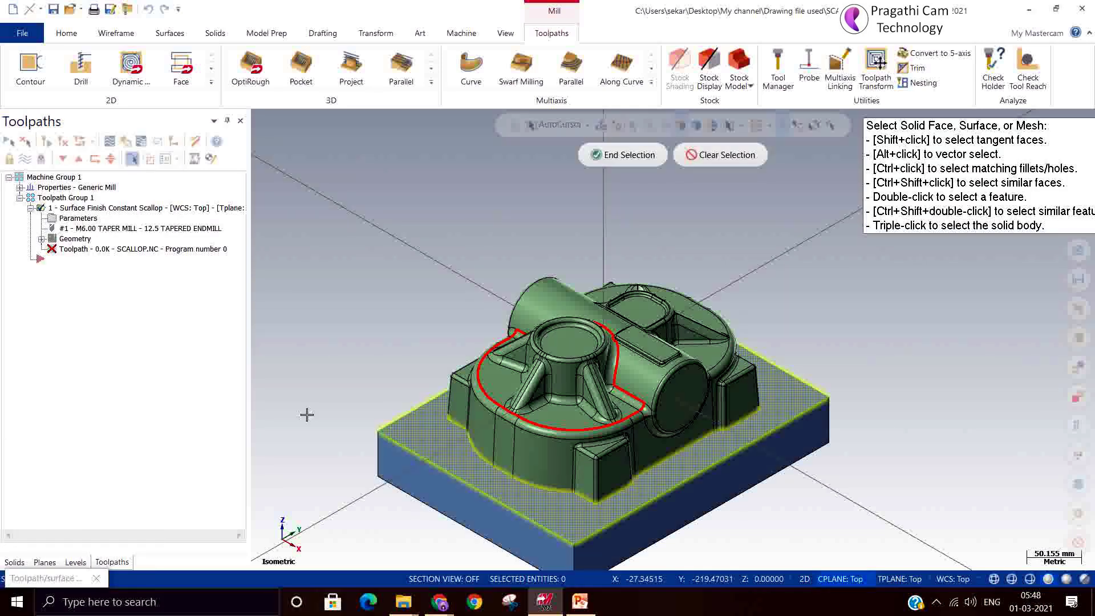
{"action": "left_click", "coordinate": [628, 155]}
{"action": "left_click", "coordinate": [89, 411]}
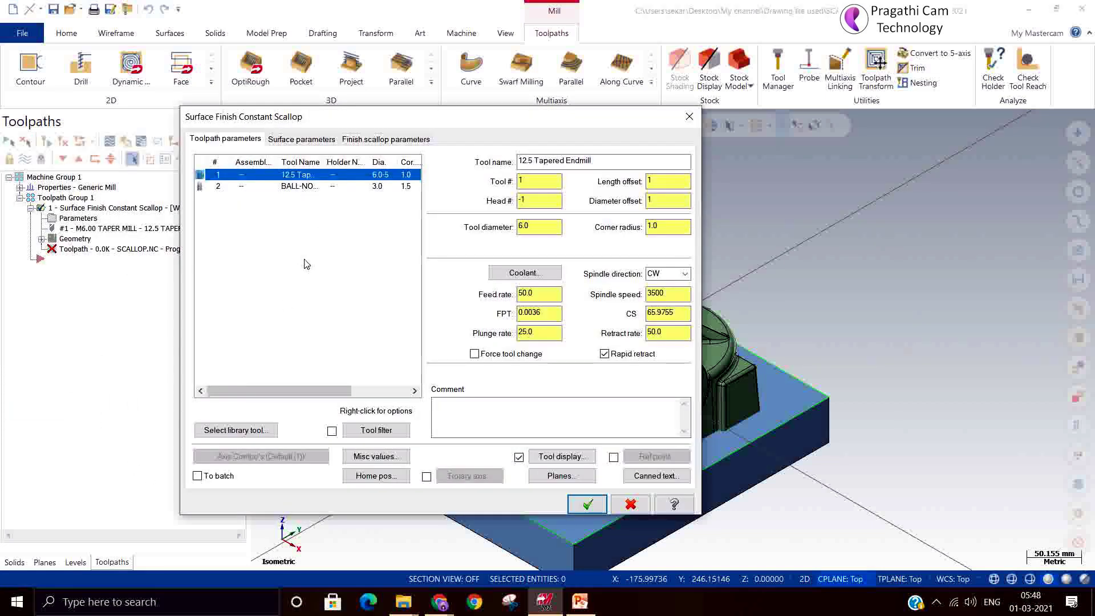
Delete the 12.5 tapered endmill and the 3 mm ball-nose end mill from the tool list.
{"action": "key", "text": "Delete"}
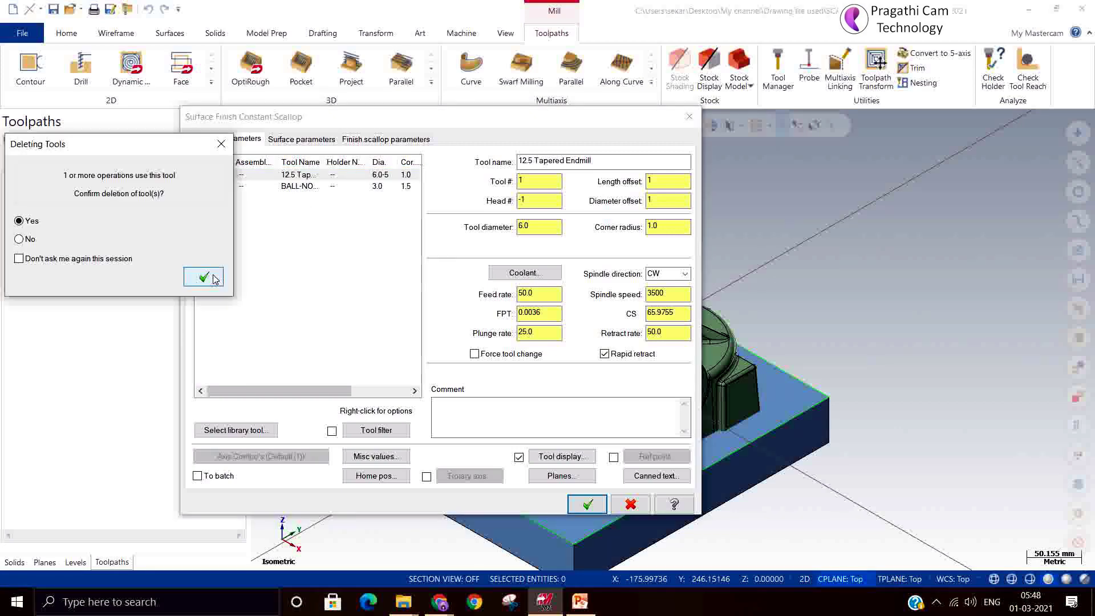
{"action": "left_click", "coordinate": [204, 278]}
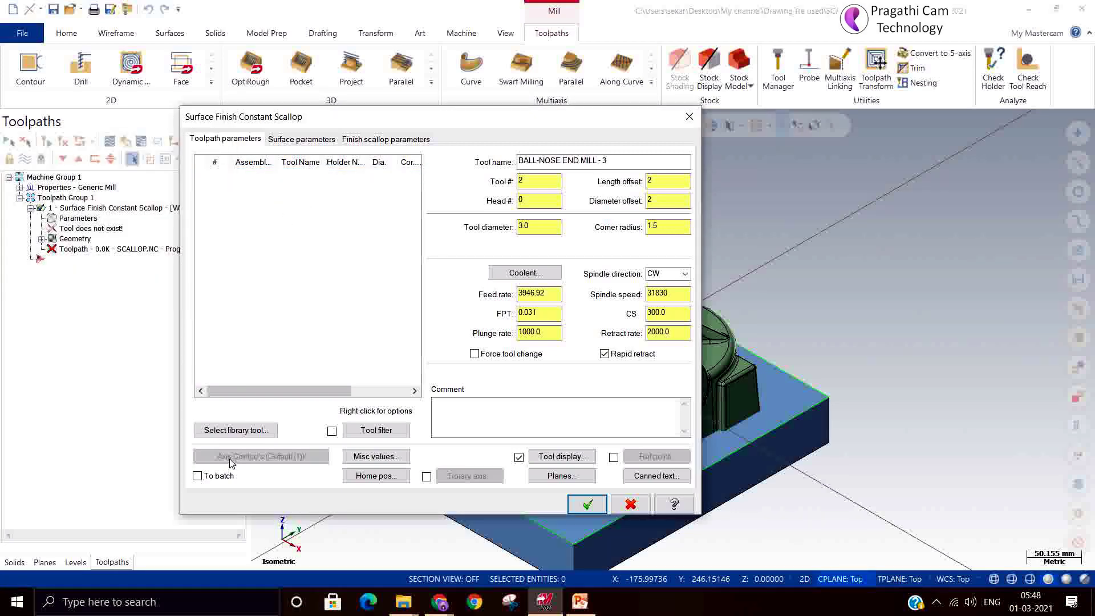
{"action": "left_click", "coordinate": [235, 430]}
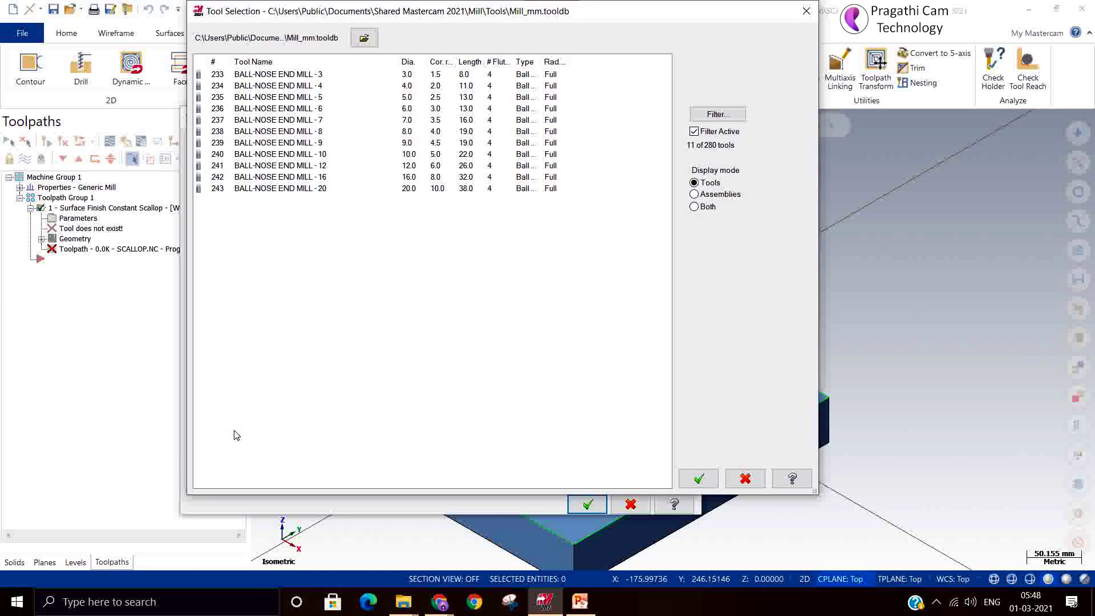
{"action": "left_click", "coordinate": [805, 13]}
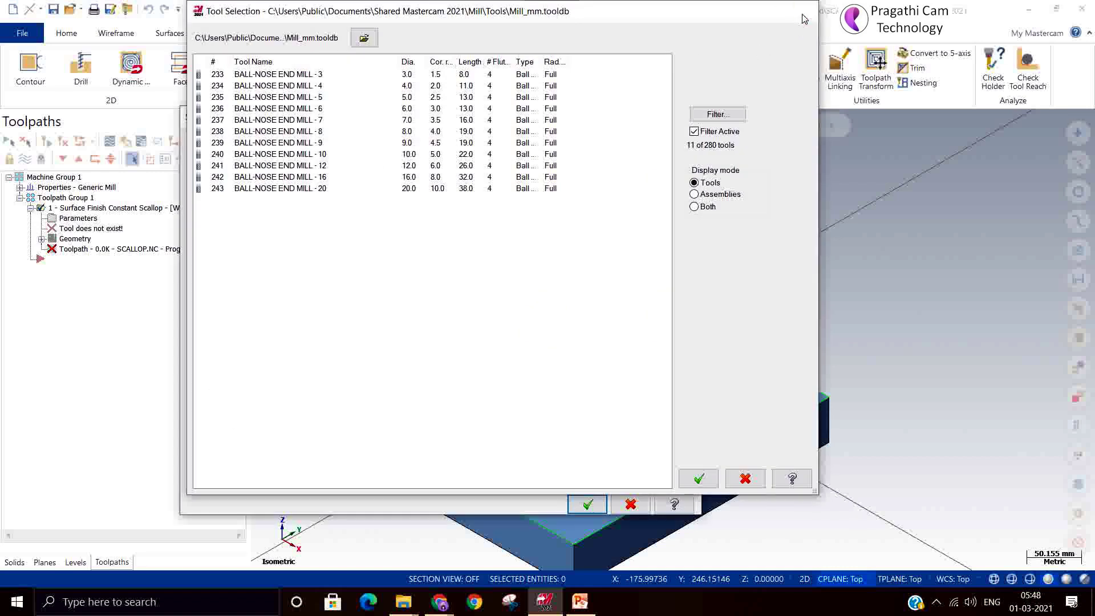
{"action": "left_click", "coordinate": [690, 117]}
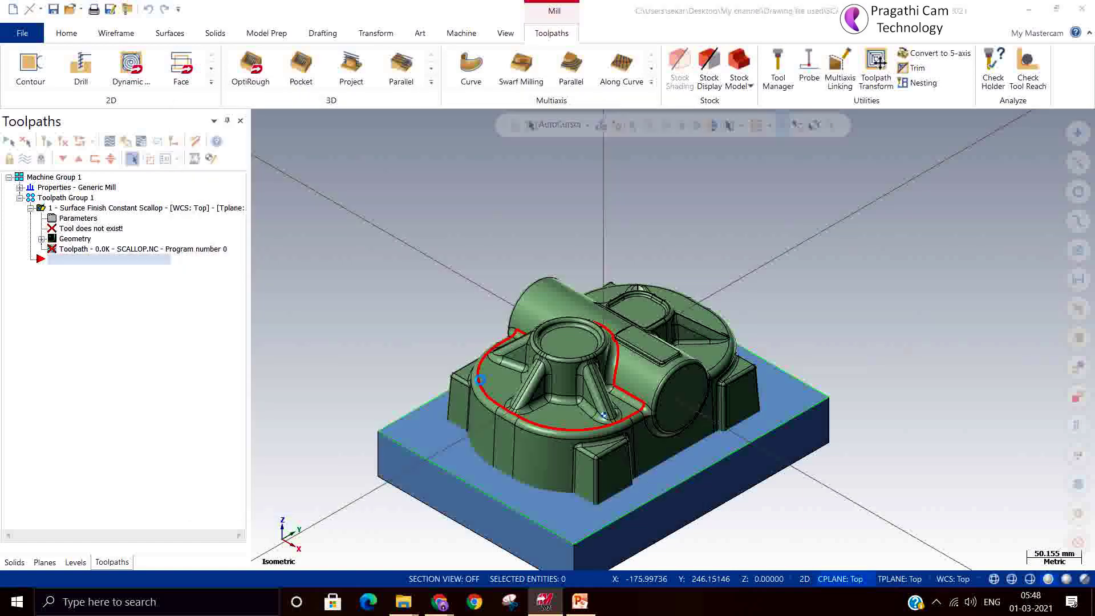
{"action": "left_click", "coordinate": [648, 338]}
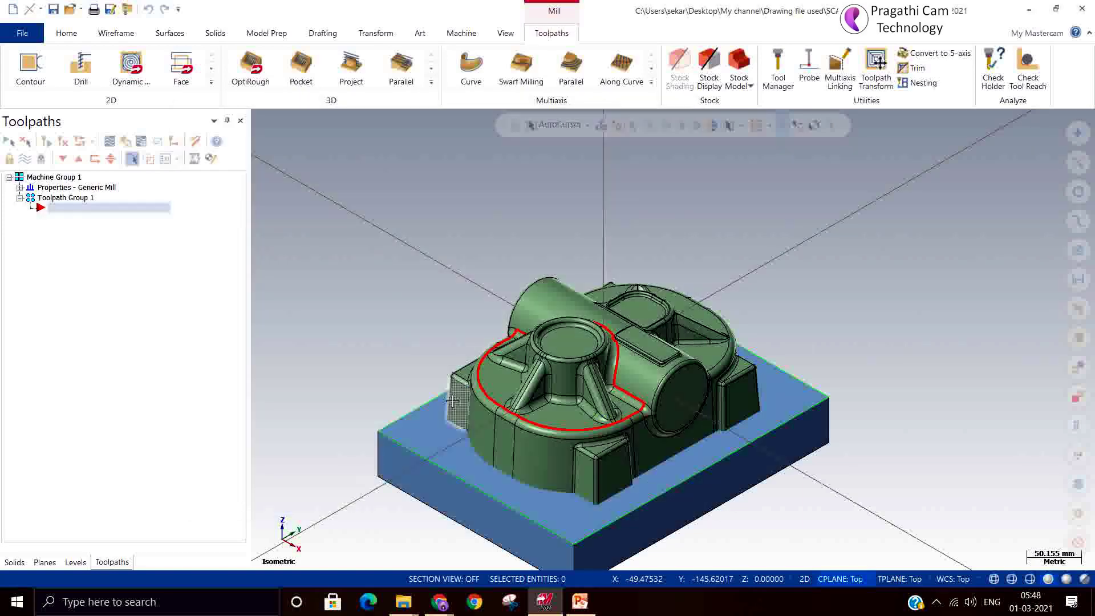
Use Analyze Dynamic to measure the radii of the fillet at the boss's base and the vertical fillet beside the front rib.
{"action": "scroll", "coordinate": [539, 409], "scroll_direction": "up", "scroll_amount": 5}
{"action": "scroll", "coordinate": [539, 409], "scroll_direction": "up", "scroll_amount": 2}
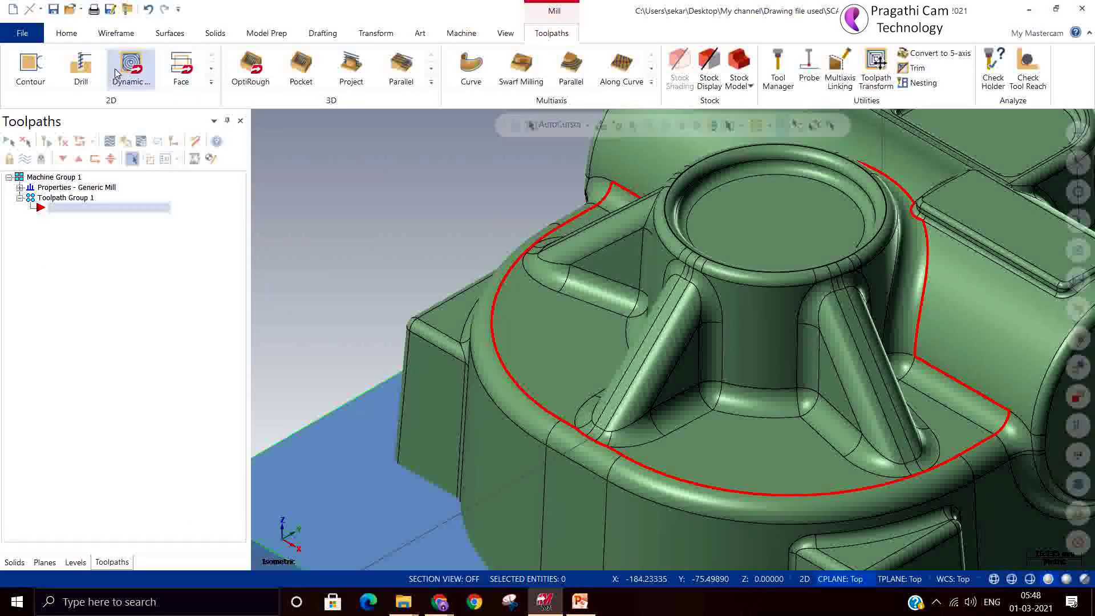
{"action": "left_click", "coordinate": [66, 33]}
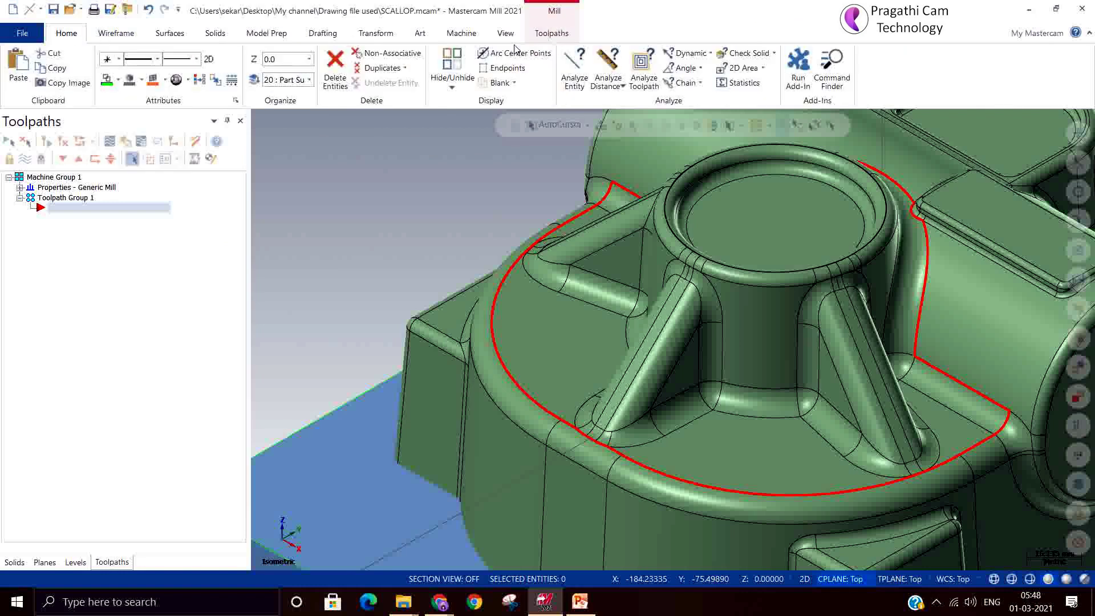
{"action": "left_click", "coordinate": [690, 55]}
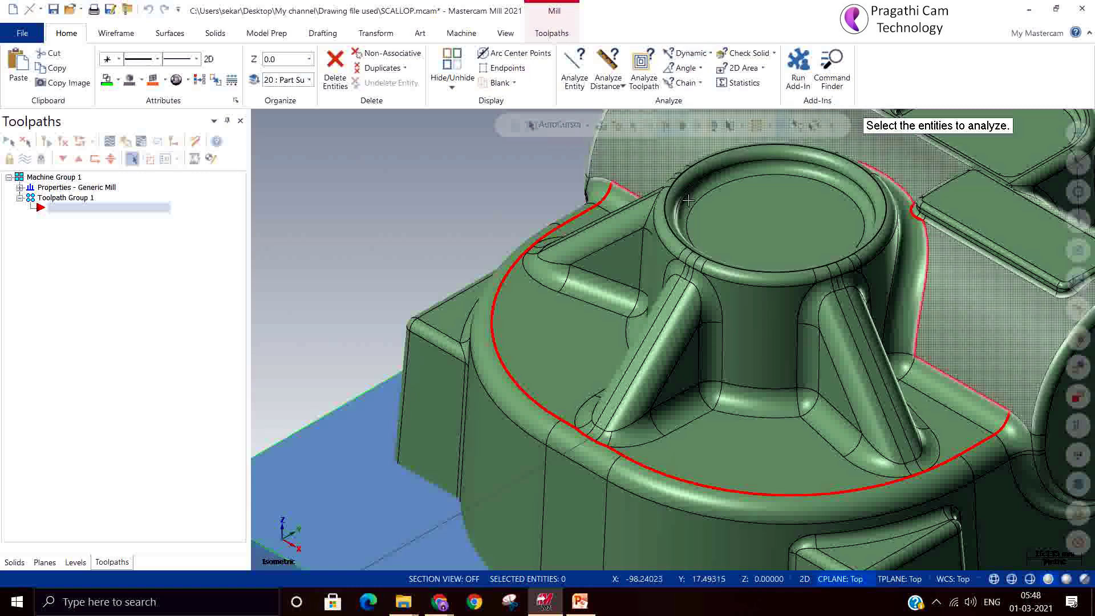
{"action": "left_click", "coordinate": [744, 406]}
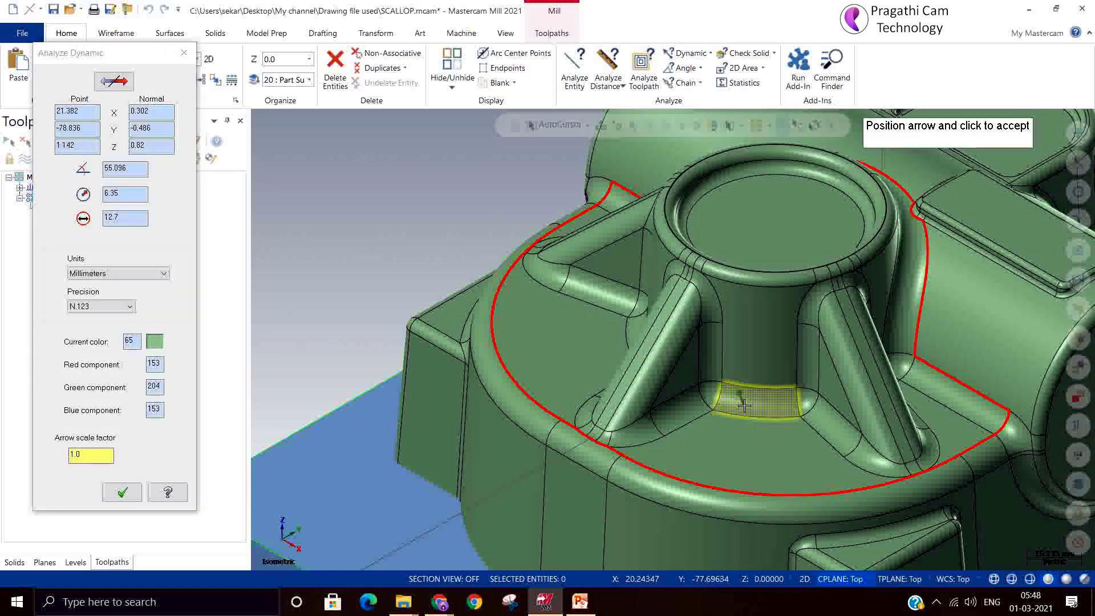
{"action": "key", "text": "Escape"}
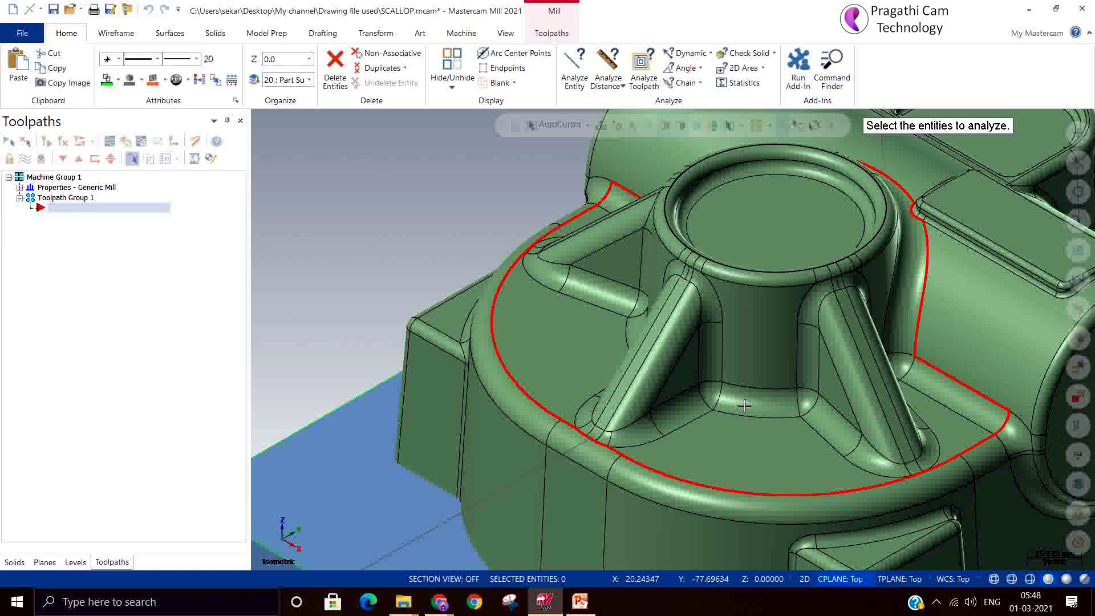
{"action": "left_click", "coordinate": [714, 356]}
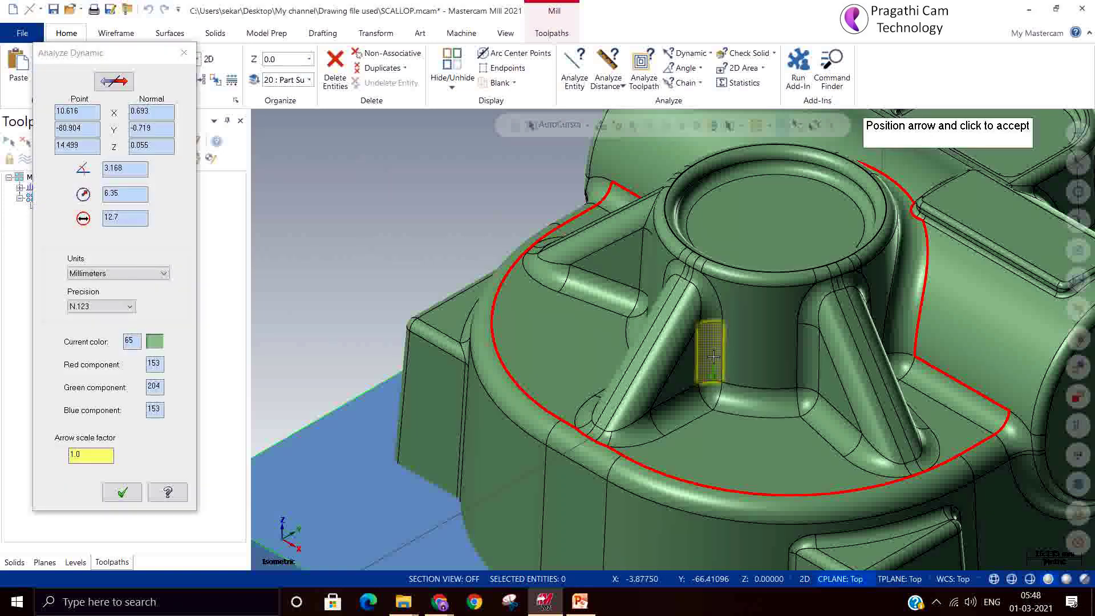
{"action": "key", "text": "Escape"}
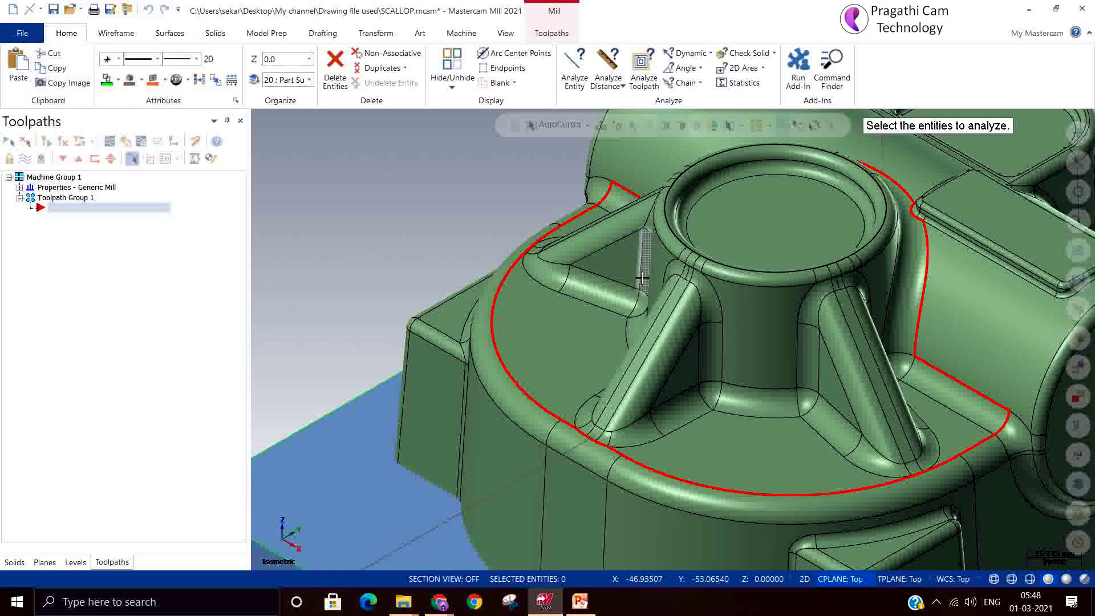
Measure the radius of the fillet inside the boss's top recess and end the analysis.
{"action": "left_click", "coordinate": [688, 198]}
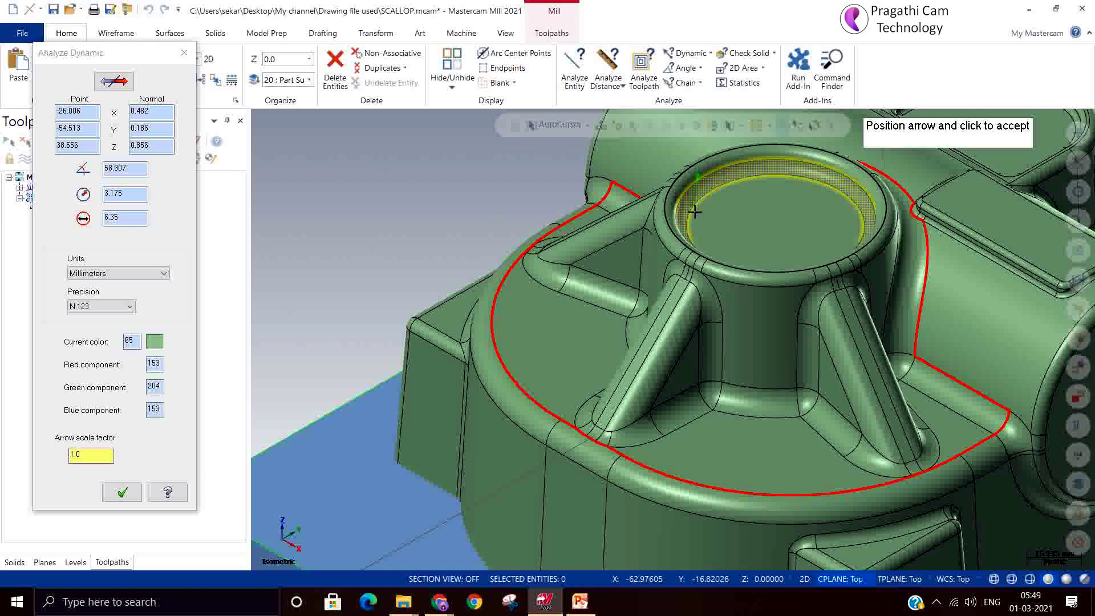
{"action": "left_click", "coordinate": [694, 204]}
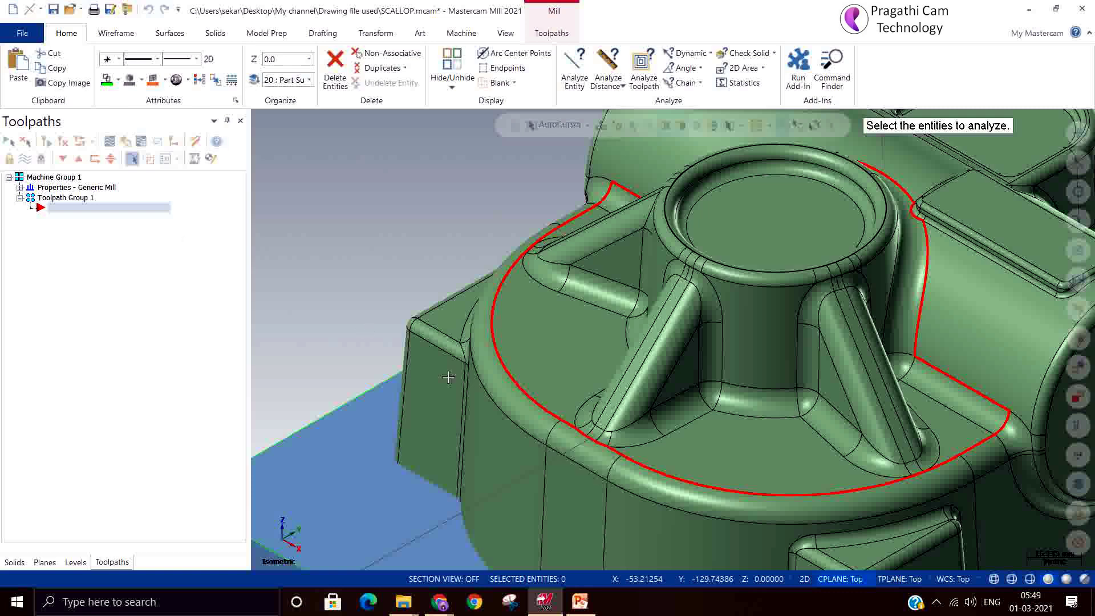
{"action": "key", "text": "alt+F1"}
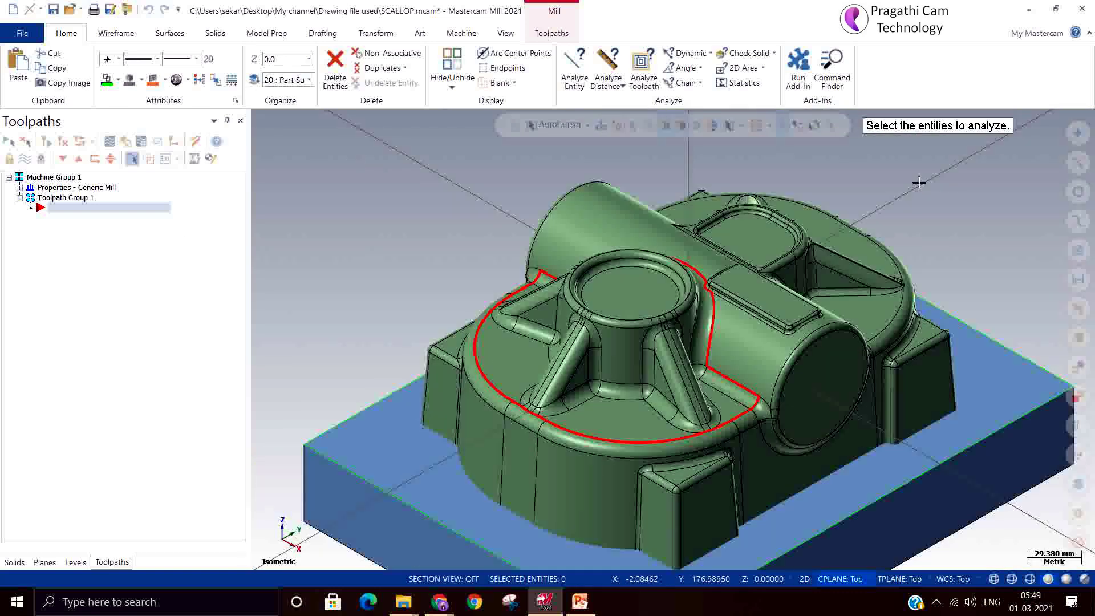
{"action": "key", "text": "Escape"}
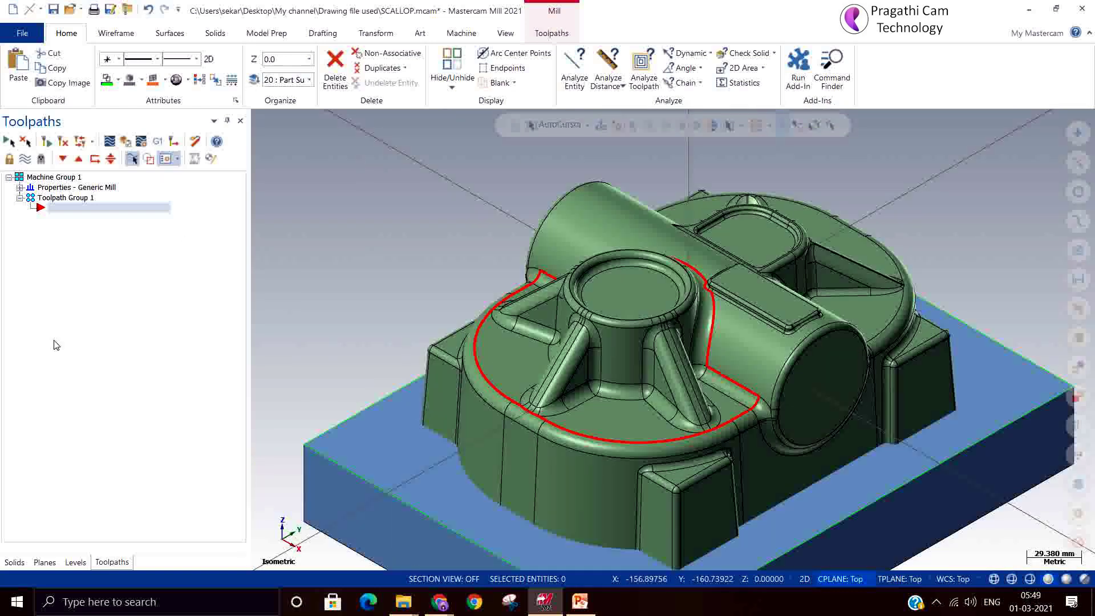
Create a Surface Finish Scallop toolpath with all faces of the green part, excluding the blue plate, as drive surfaces.
{"action": "right_click", "coordinate": [79, 252]}
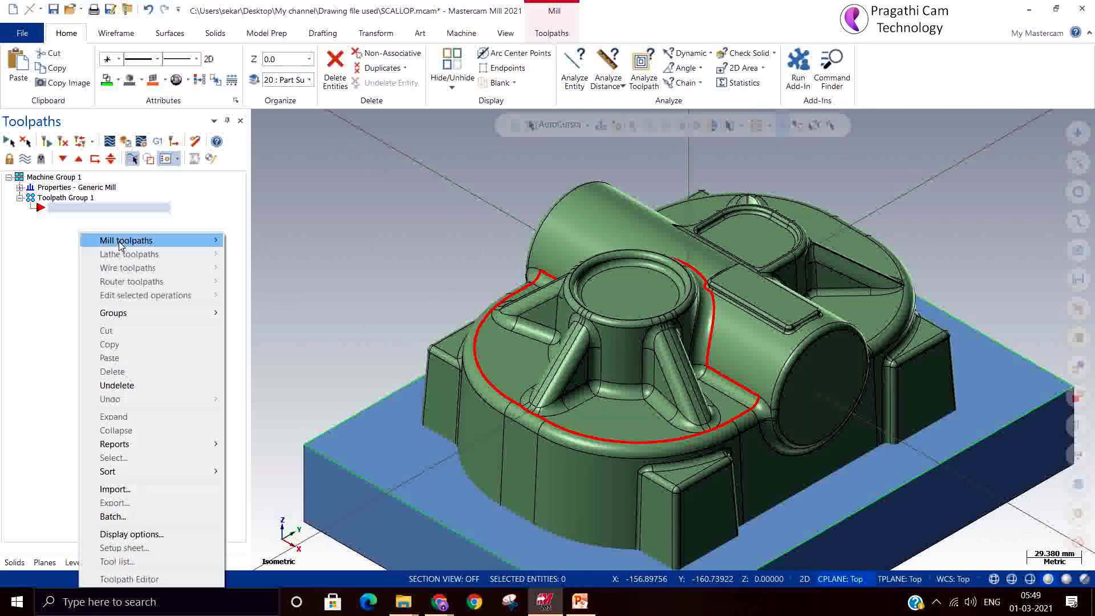
{"action": "mouse_move", "coordinate": [121, 245]}
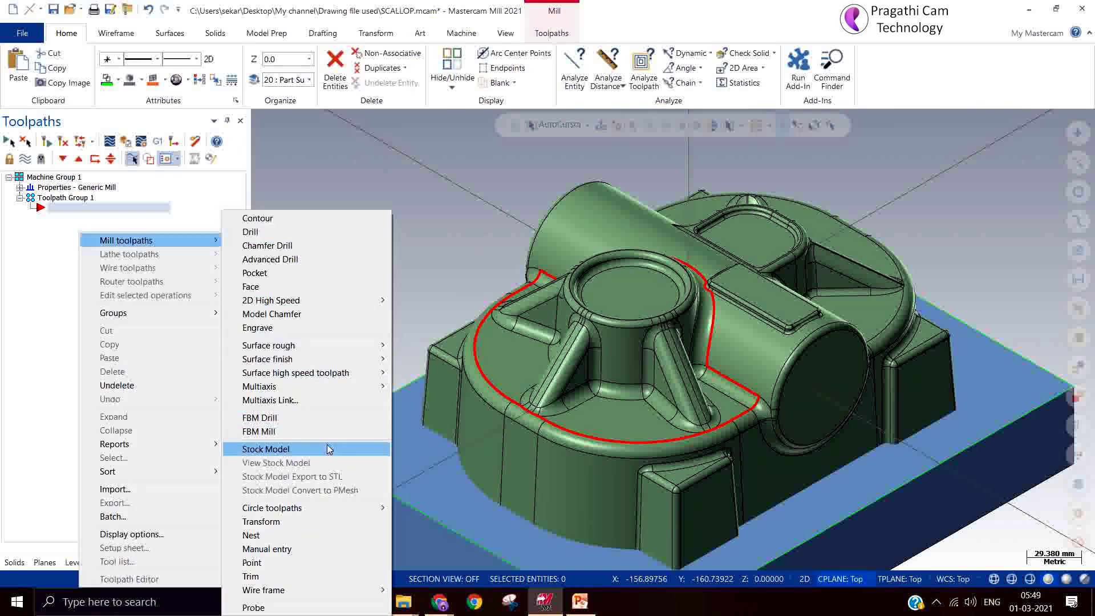
{"action": "mouse_move", "coordinate": [321, 366]}
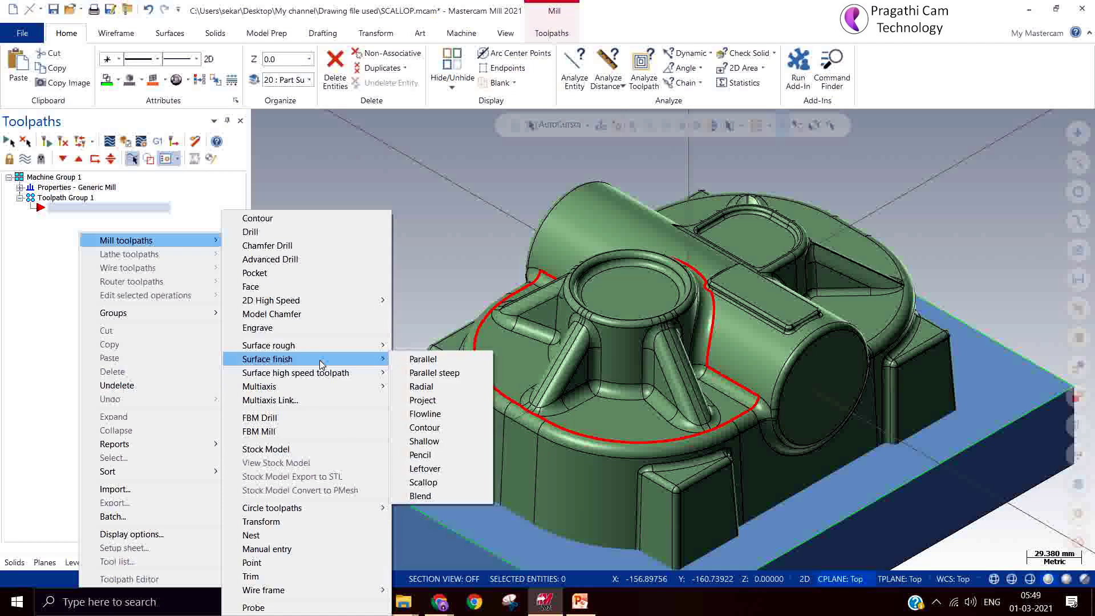
{"action": "left_click", "coordinate": [424, 482]}
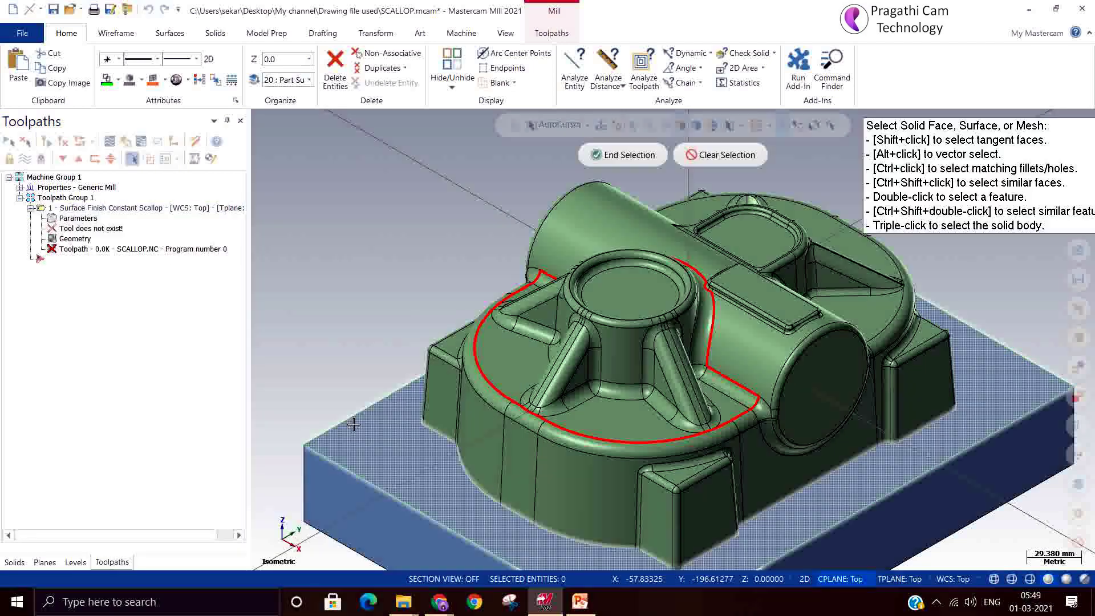
{"action": "scroll", "coordinate": [364, 369], "scroll_direction": "down", "scroll_amount": 1}
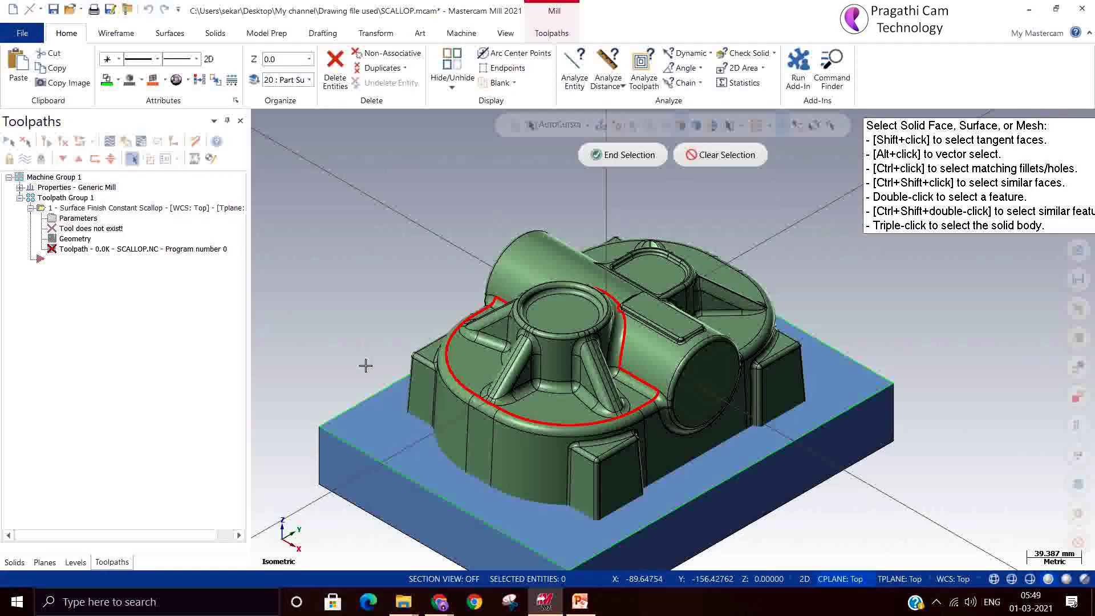
{"action": "left_click_drag", "start_coordinate": [319, 168], "coordinate": [950, 519]}
{"action": "scroll", "coordinate": [799, 387], "scroll_direction": "down", "scroll_amount": 1}
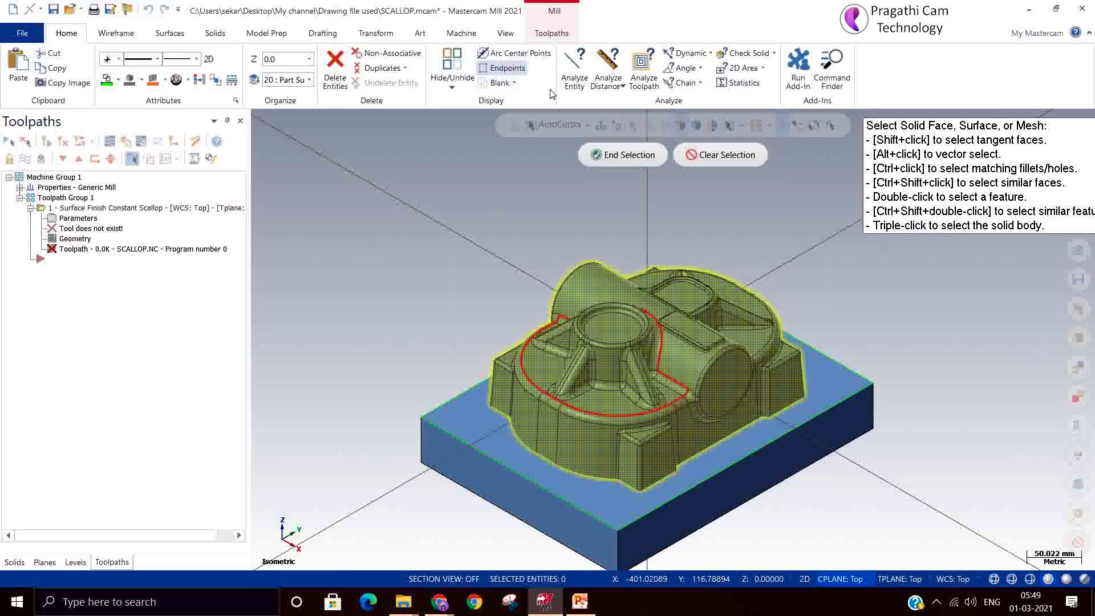
{"action": "left_click", "coordinate": [630, 156]}
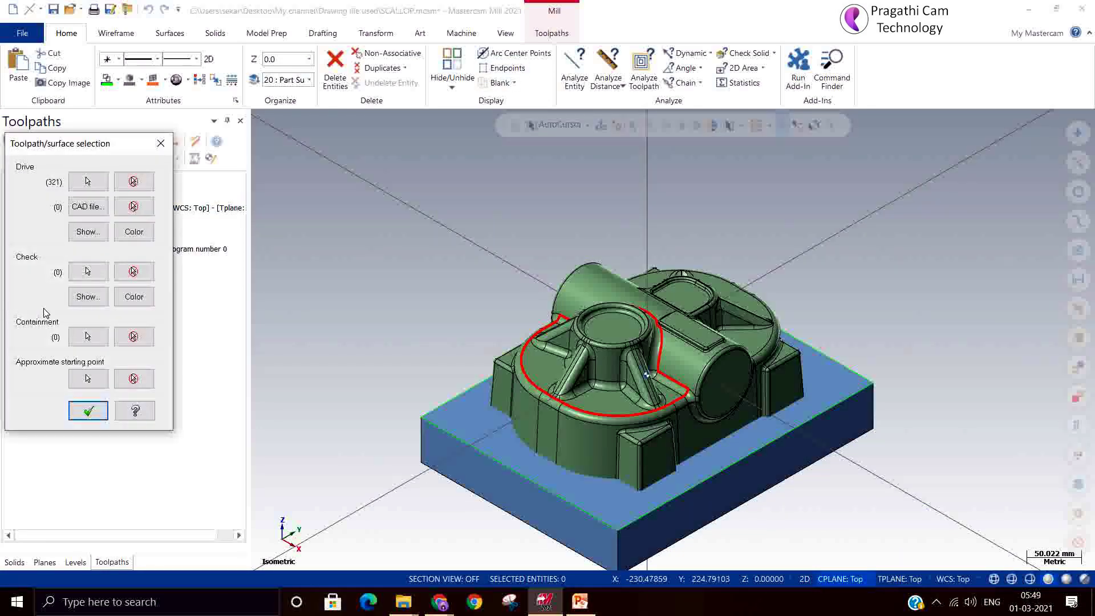
Add the top face of the blue plate as the check surface of the scallop toolpath.
{"action": "left_click", "coordinate": [88, 271]}
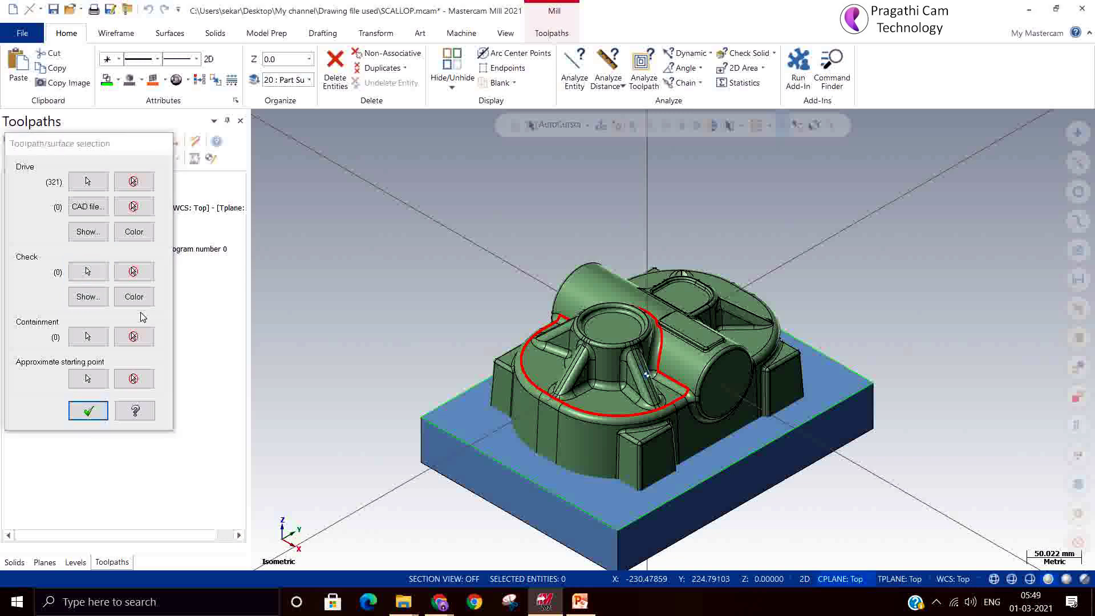
{"action": "left_click", "coordinate": [582, 508]}
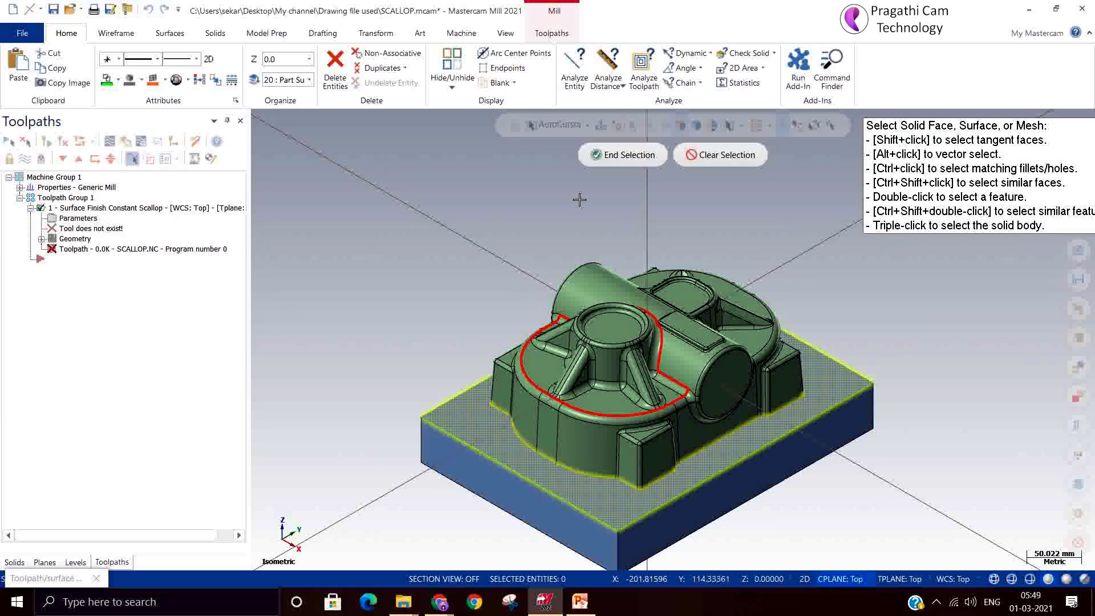
{"action": "left_click", "coordinate": [624, 155]}
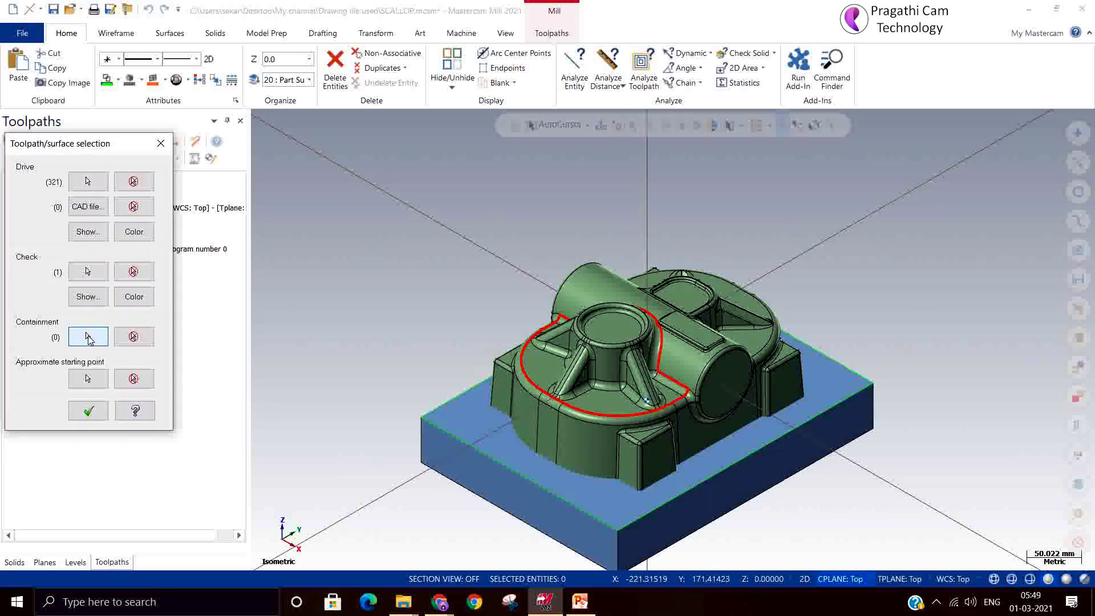
Chain the red 3D wireframe loop around the ribbed boss as the containment boundary and accept the toolpath geometry selection.
{"action": "left_click", "coordinate": [88, 338]}
{"action": "scroll", "coordinate": [565, 380], "scroll_direction": "up", "scroll_amount": 2}
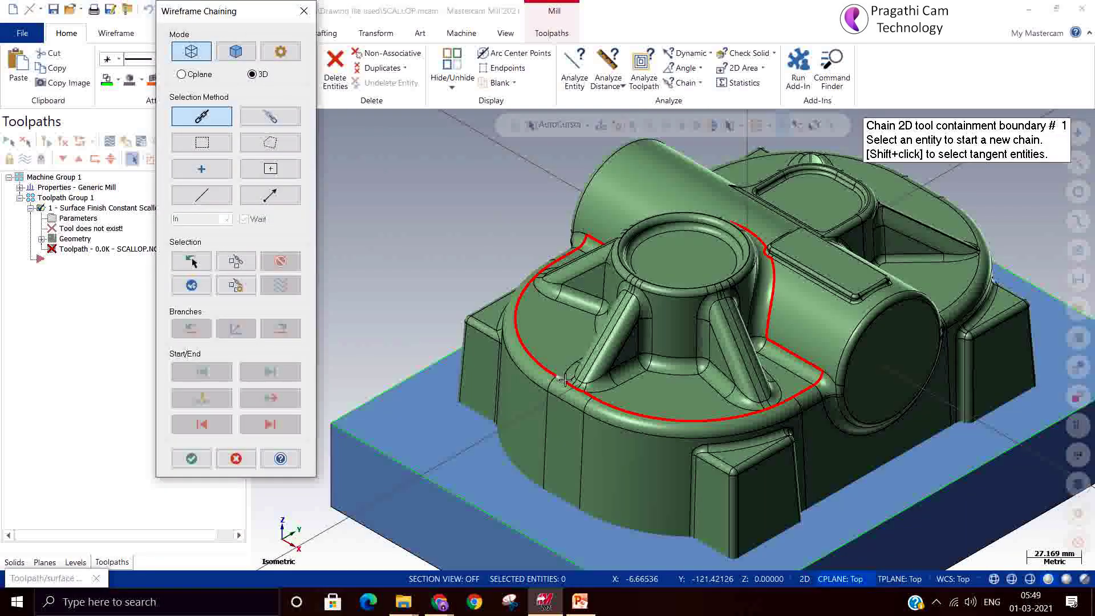
{"action": "left_click", "coordinate": [565, 379]}
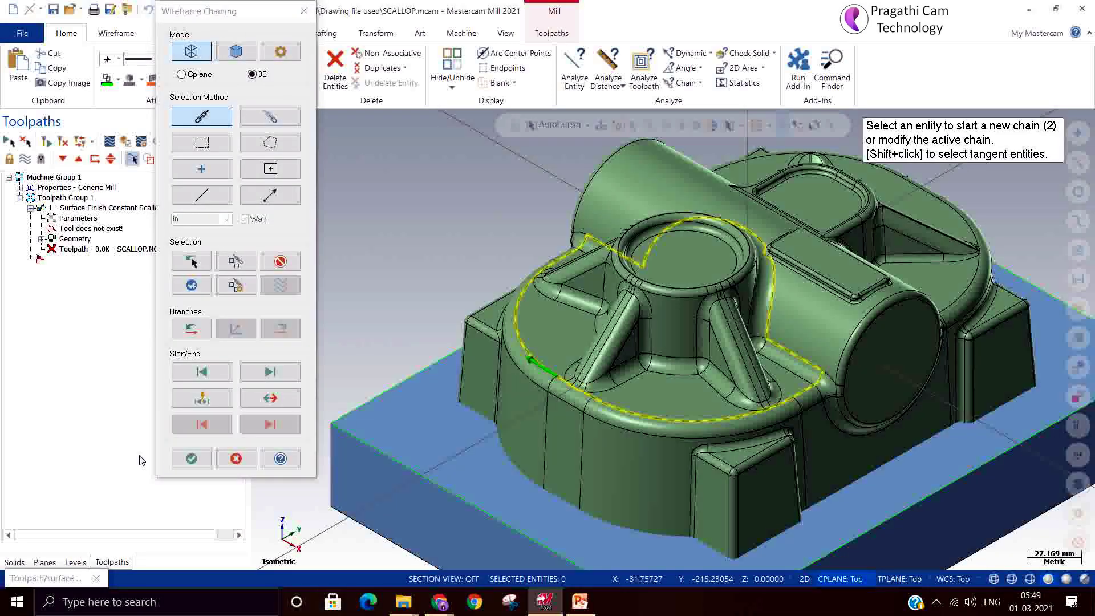
{"action": "left_click", "coordinate": [191, 459]}
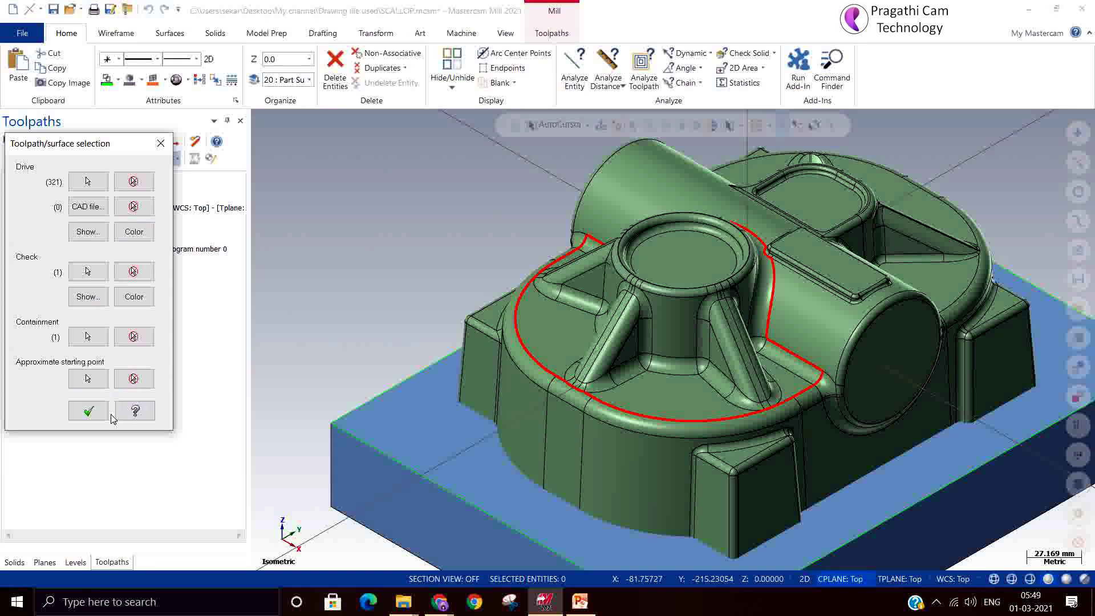
{"action": "left_click", "coordinate": [88, 411]}
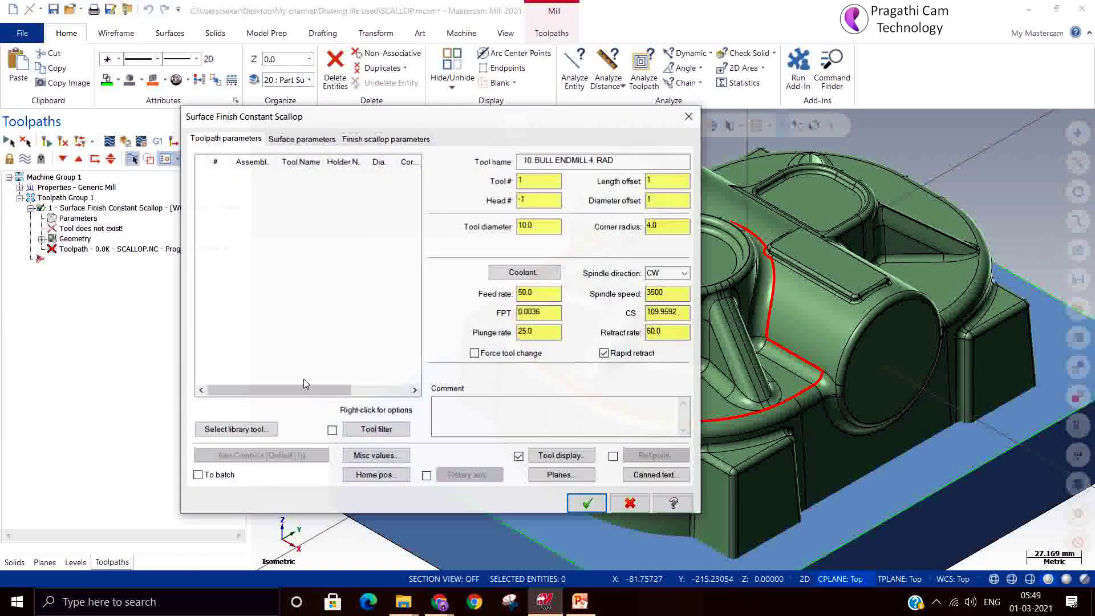
Choose the 6 mm BALL-NOSE END MILL from the Mill_mm tool library for the toolpath.
{"action": "left_click_drag", "start_coordinate": [378, 118], "coordinate": [392, 63]}
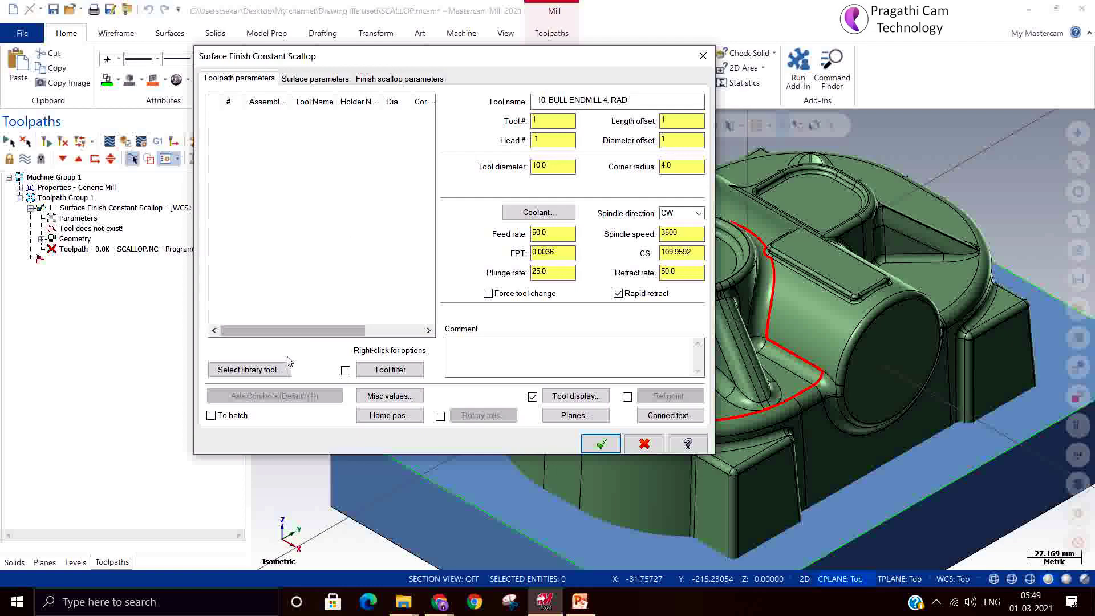
{"action": "left_click", "coordinate": [250, 370]}
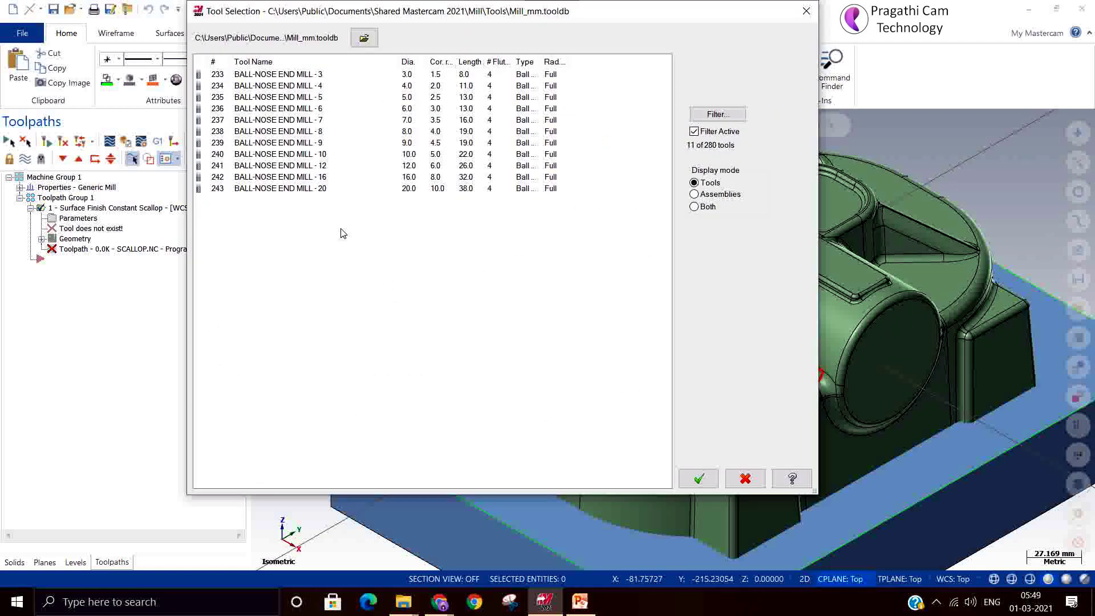
{"action": "left_click", "coordinate": [323, 112]}
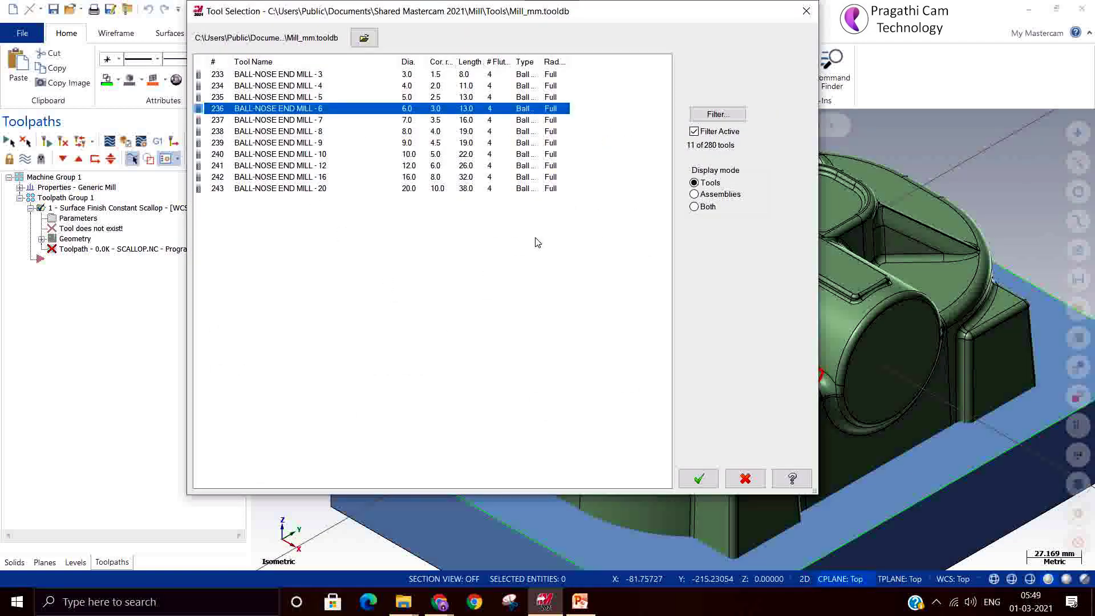
{"action": "left_click", "coordinate": [698, 478]}
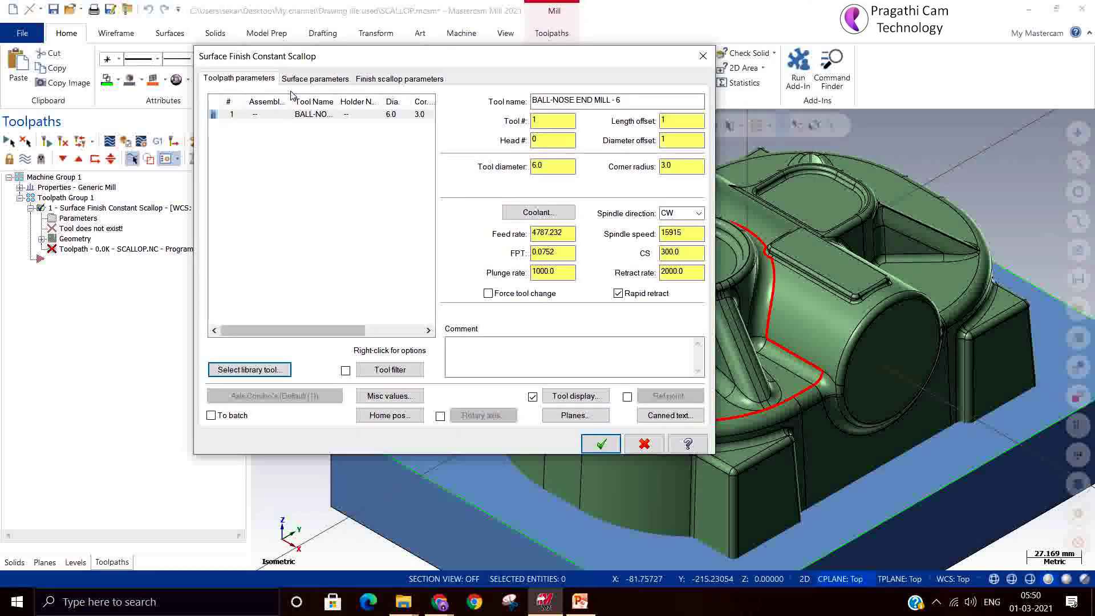
Set the tool's cutting speed to 250, plunge rate to 500 and feed per tooth to 0.1.
{"action": "double_click", "coordinate": [682, 252]}
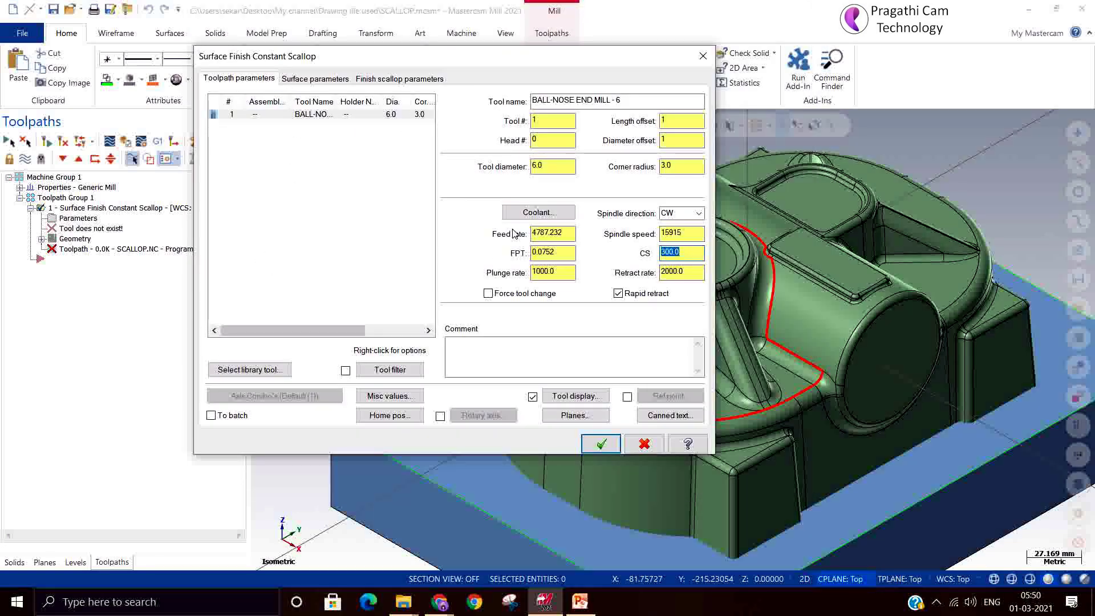
{"action": "type", "text": "250"}
{"action": "key", "text": "Return"}
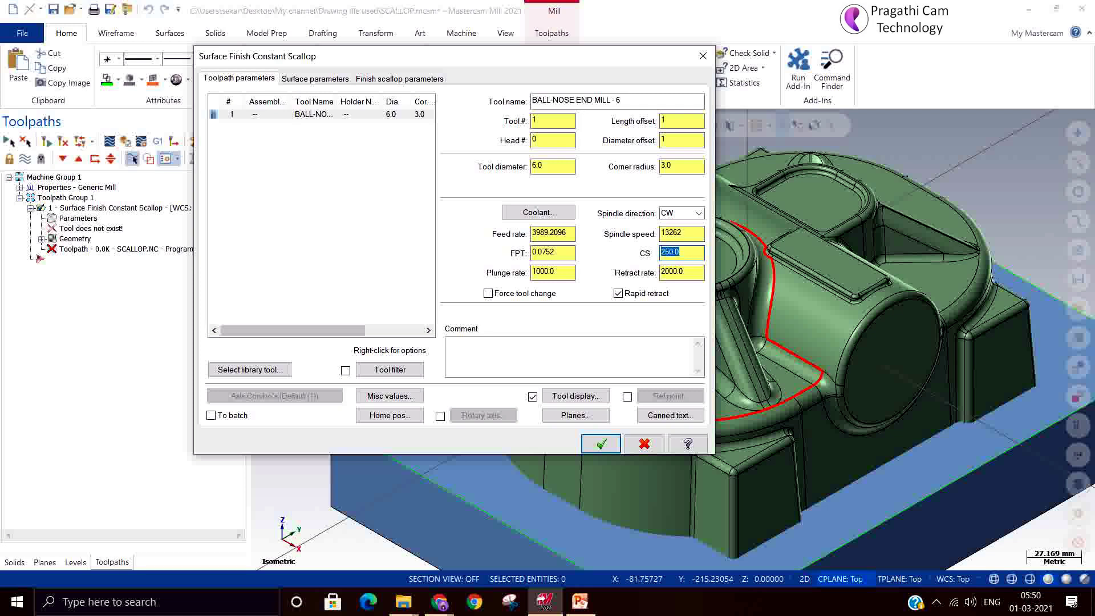
{"action": "double_click", "coordinate": [553, 272]}
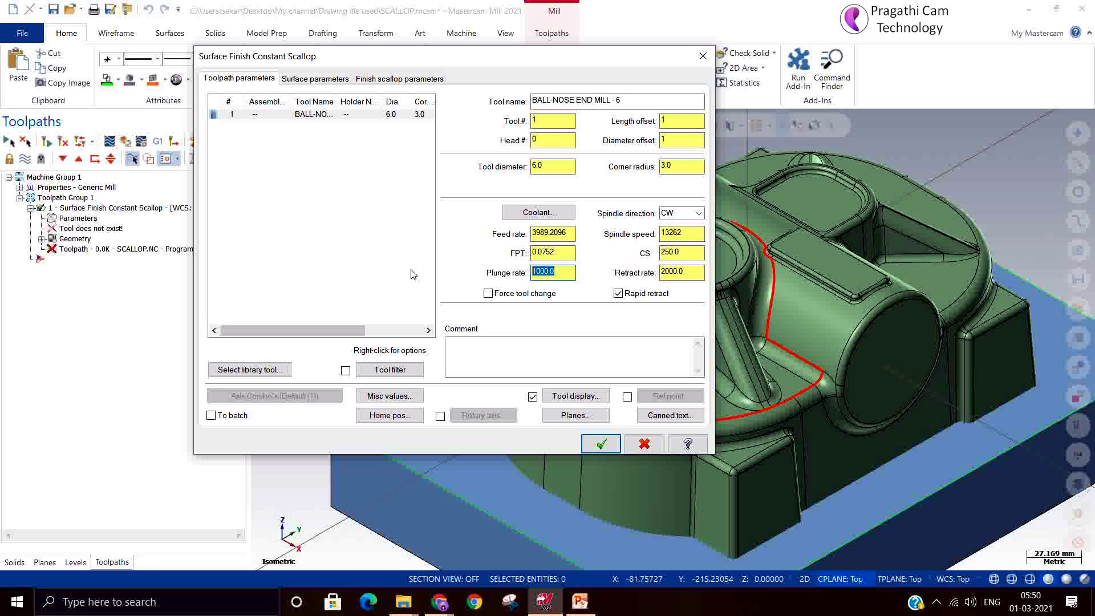
{"action": "type", "text": "500"}
{"action": "double_click", "coordinate": [564, 258]}
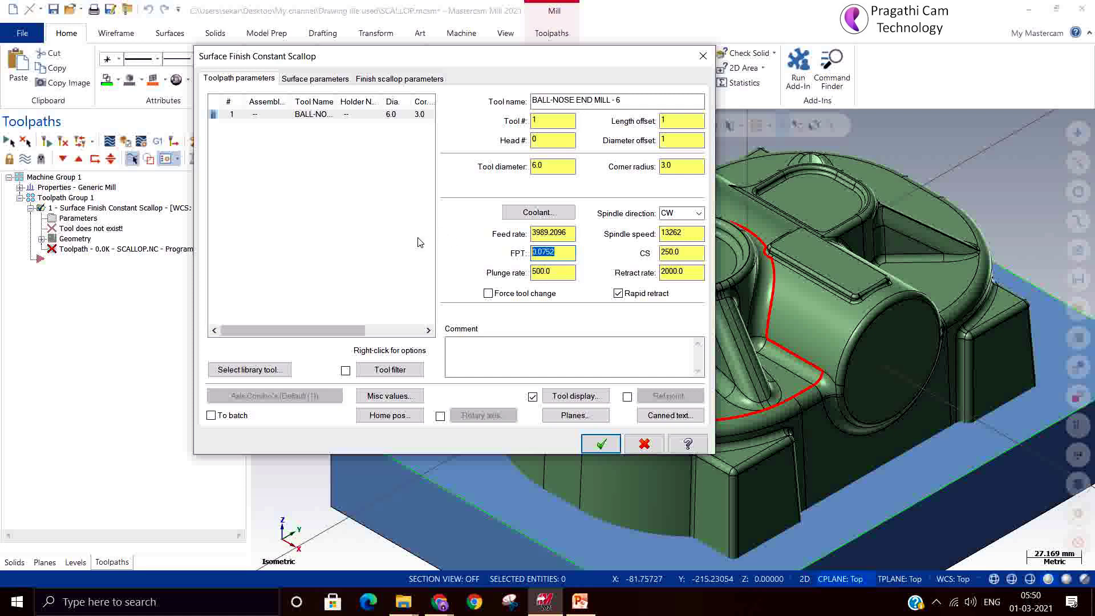
{"action": "type", "text": "0.1"}
{"action": "key", "text": "Return"}
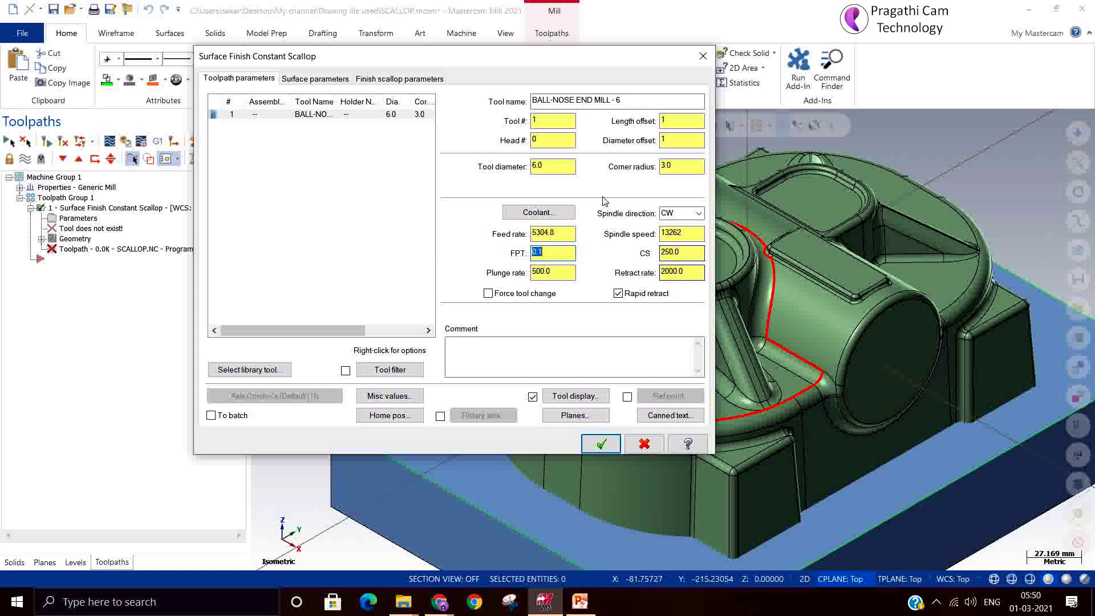
Set the finish scallop maximum stepover to 1.0 and turn off the depth limits.
{"action": "left_click", "coordinate": [320, 80]}
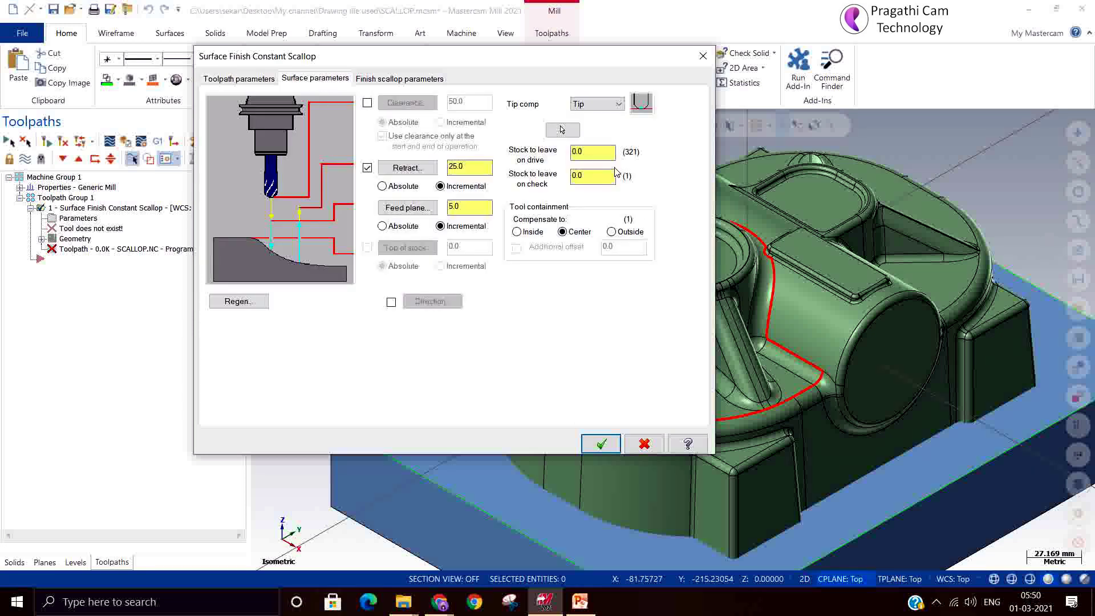
{"action": "left_click", "coordinate": [380, 81]}
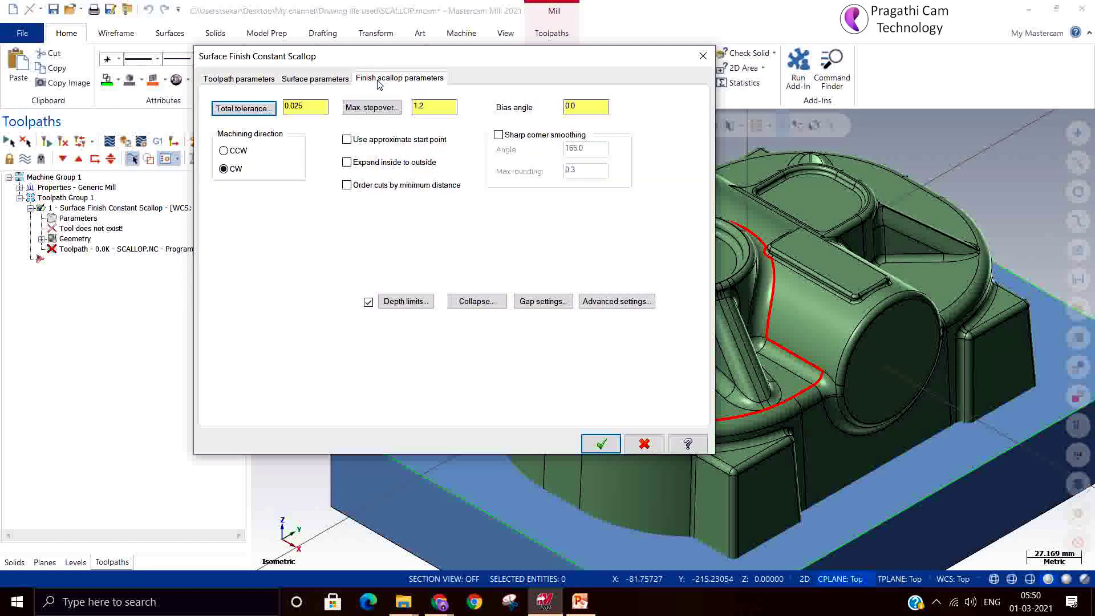
{"action": "double_click", "coordinate": [406, 107]}
{"action": "type", "text": "0.25"}
{"action": "key", "text": "BackSpace"}
{"action": "key", "text": "BackSpace"}
{"action": "type", "text": "1"}
{"action": "left_click", "coordinate": [368, 302]}
{"action": "left_click", "coordinate": [368, 303]}
Enable optimized cut order with Smooth keep-tool-down motion in the gap settings, and generate the scallop toolpath.
{"action": "left_click", "coordinate": [525, 303]}
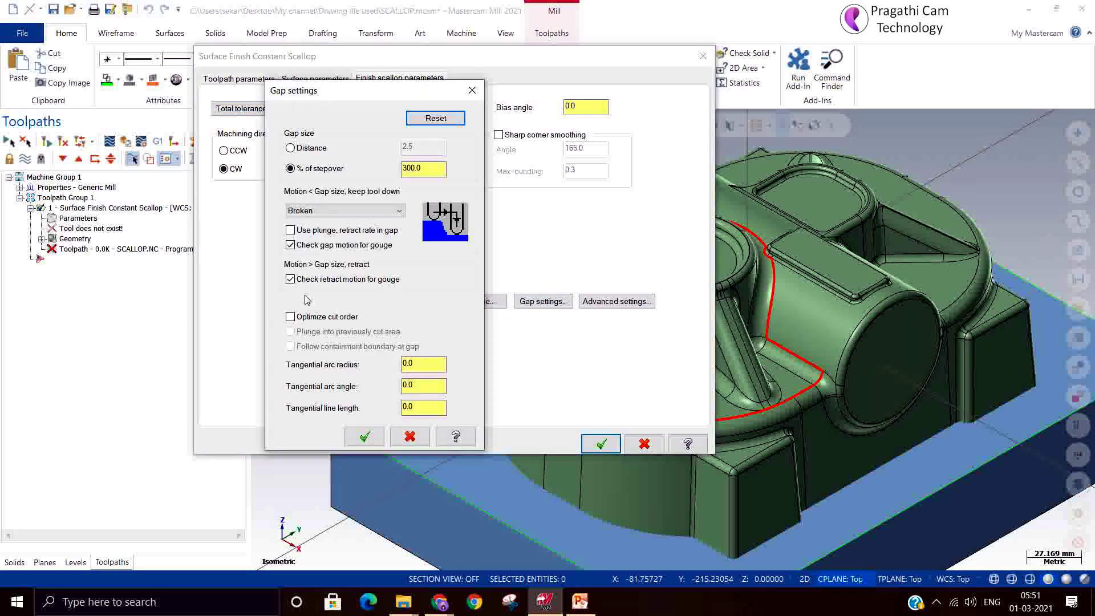
{"action": "left_click", "coordinate": [306, 319]}
{"action": "left_click", "coordinate": [376, 211]}
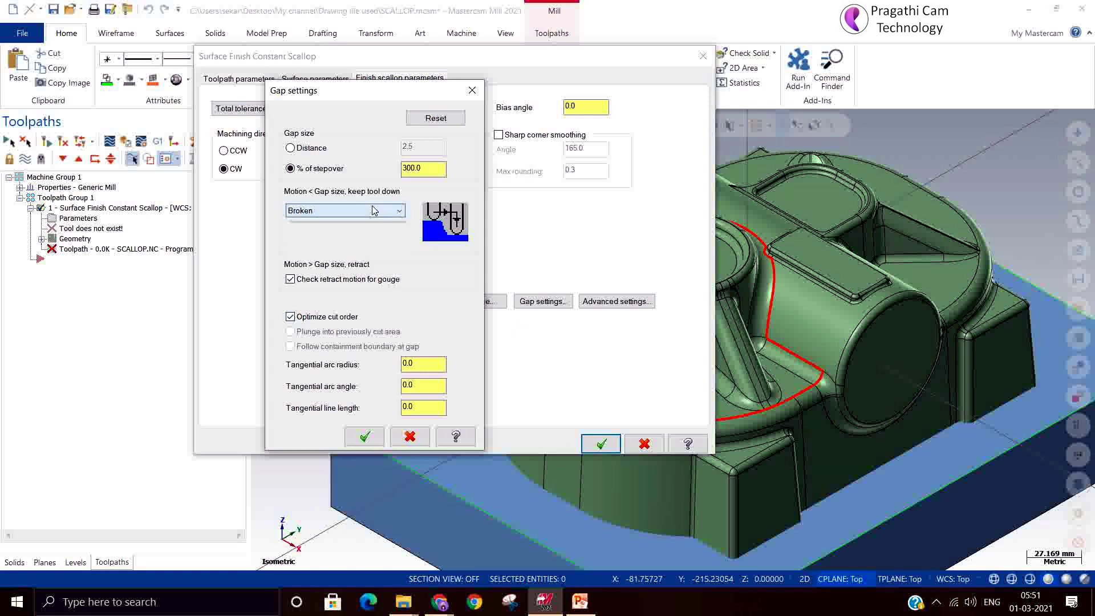
{"action": "left_click", "coordinate": [348, 240]}
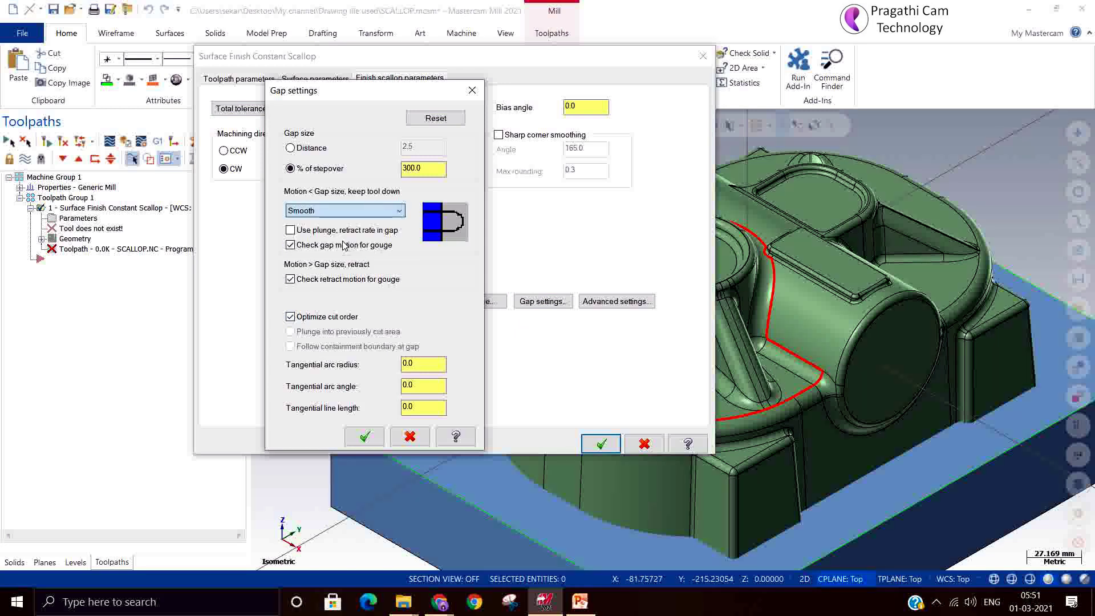
{"action": "left_click", "coordinate": [371, 441]}
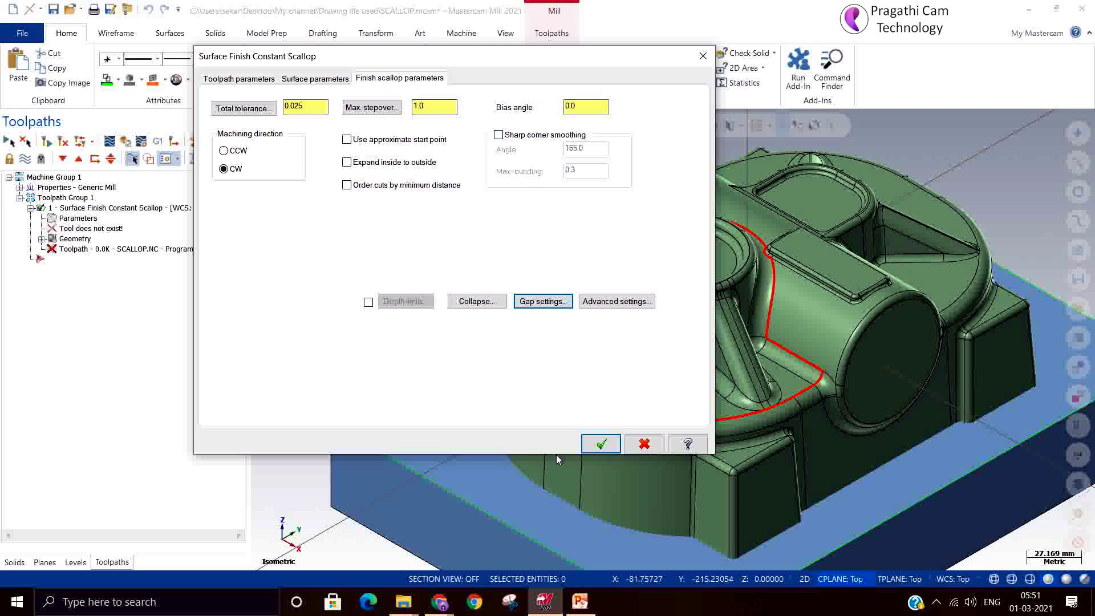
{"action": "left_click", "coordinate": [596, 442]}
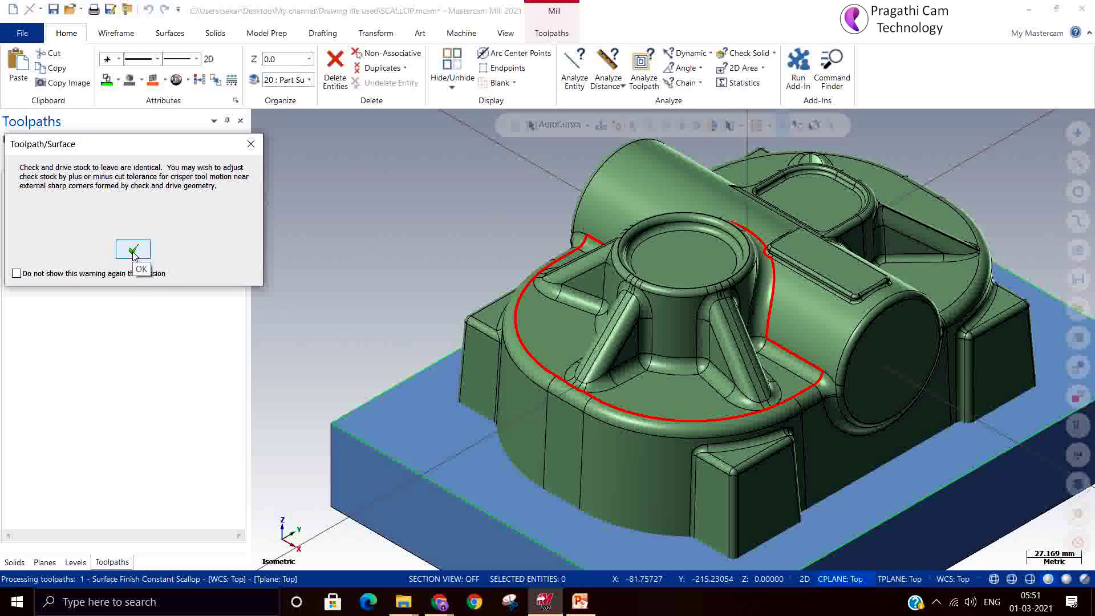
{"action": "left_click", "coordinate": [133, 251]}
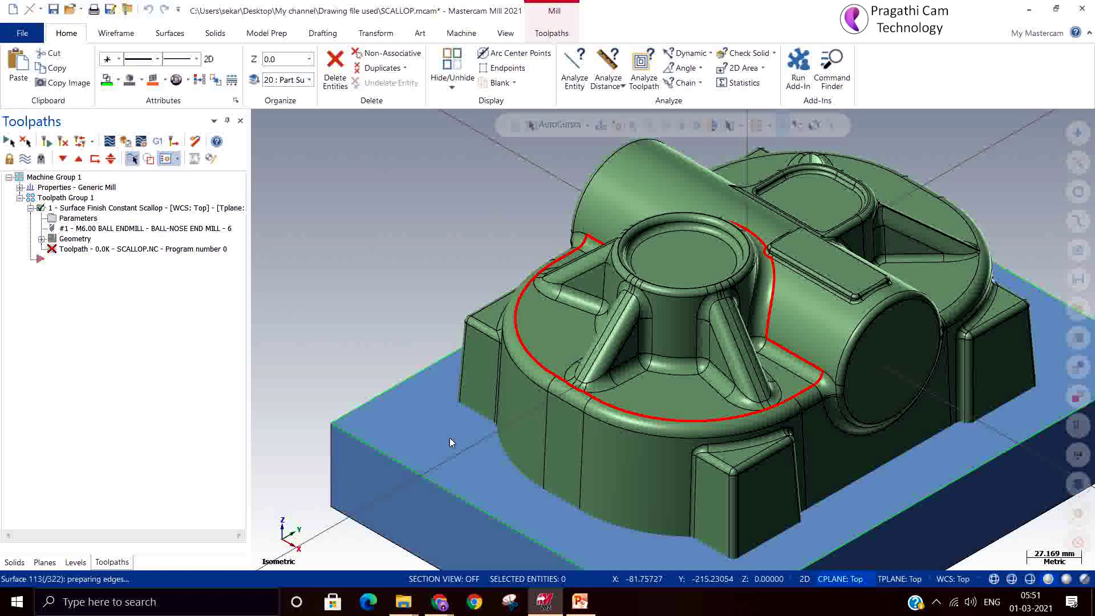
Display the scallop toolpath and examine its passes over the boss, the ribs and the surrounding floor from several angles.
{"action": "left_click", "coordinate": [25, 159]}
{"action": "scroll", "coordinate": [697, 462], "scroll_direction": "up", "scroll_amount": 6}
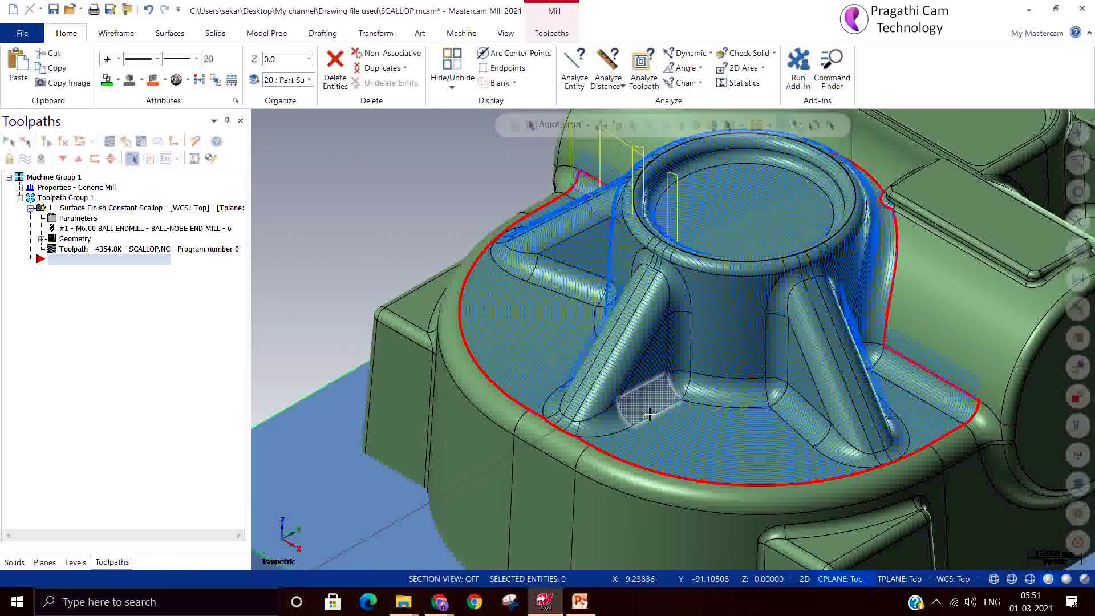
{"action": "scroll", "coordinate": [697, 462], "scroll_direction": "up", "scroll_amount": 4}
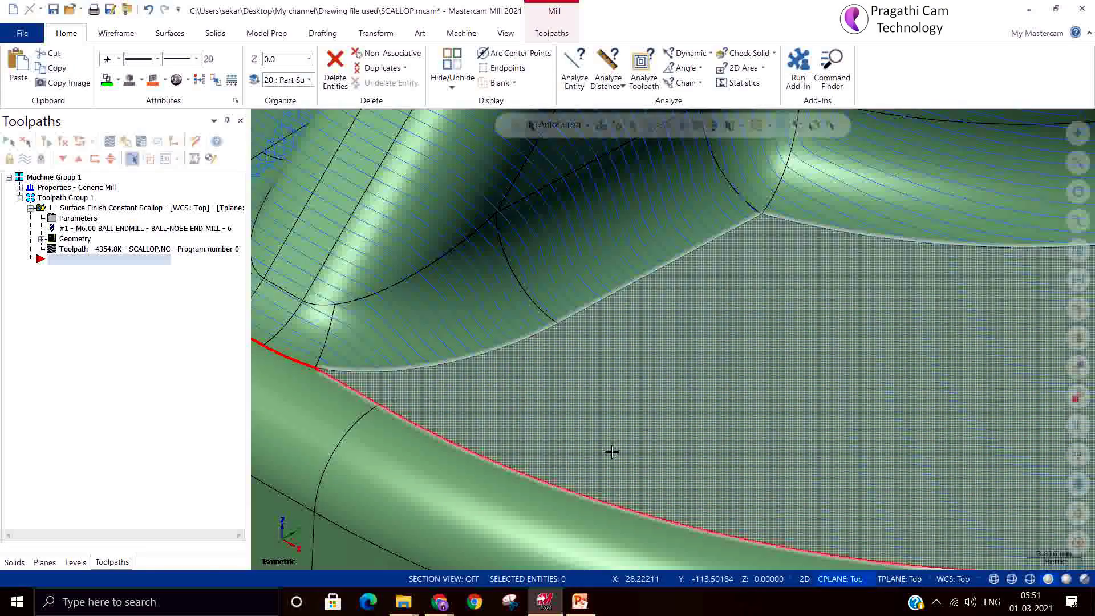
{"action": "scroll", "coordinate": [610, 456], "scroll_direction": "down", "scroll_amount": 2}
{"action": "middle_click_drag", "start_coordinate": [611, 457], "coordinate": [596, 499]}
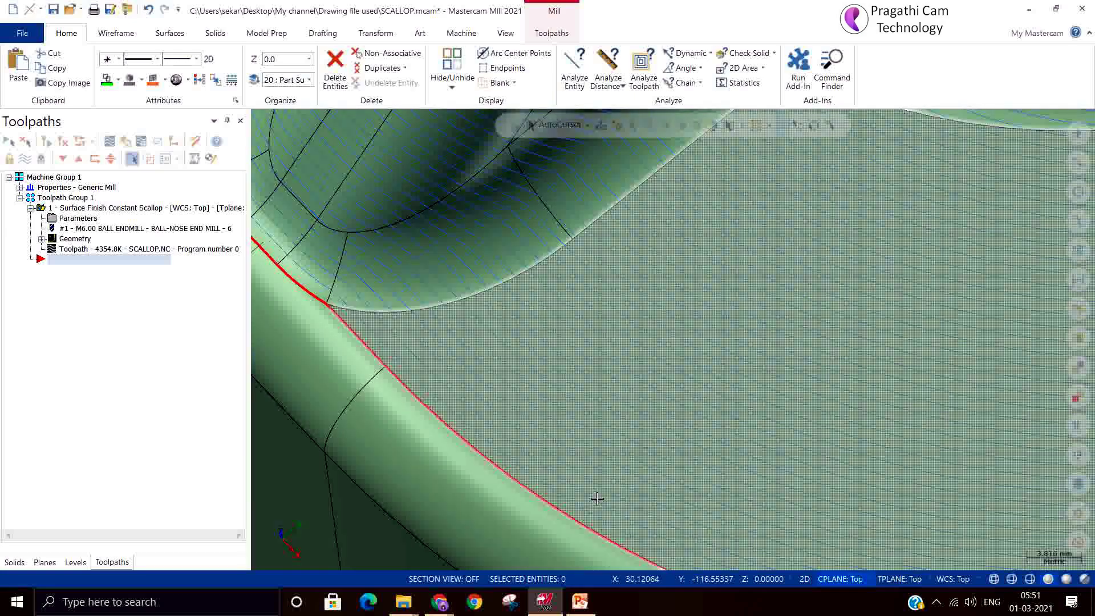
{"action": "scroll", "coordinate": [624, 445], "scroll_direction": "down", "scroll_amount": 3}
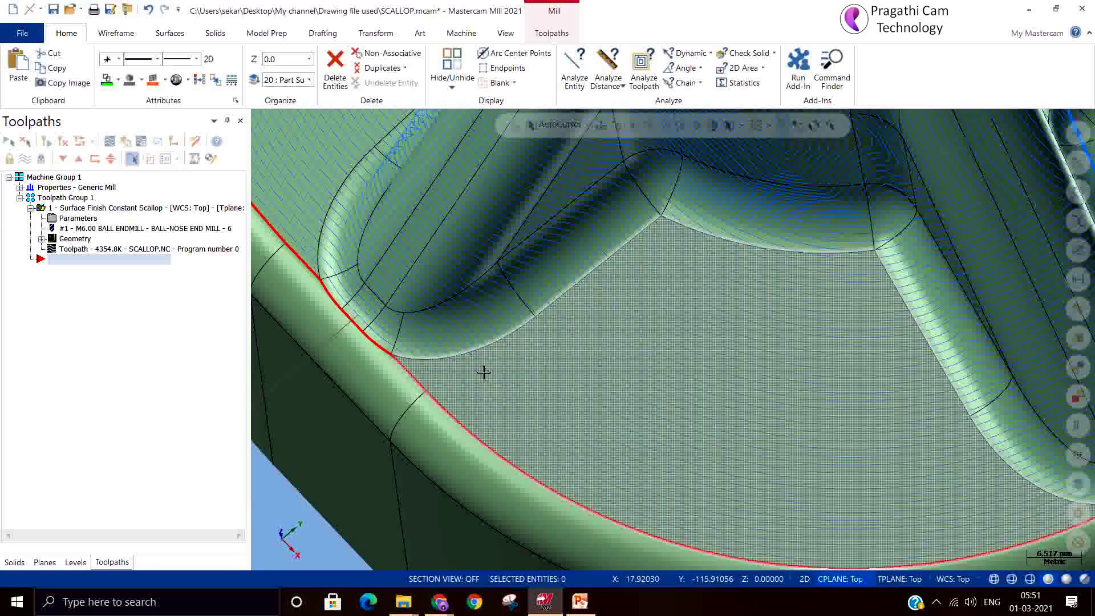
{"action": "middle_click_drag", "start_coordinate": [483, 372], "coordinate": [451, 283]}
{"action": "scroll", "coordinate": [450, 283], "scroll_direction": "down", "scroll_amount": 2}
{"action": "scroll", "coordinate": [444, 336], "scroll_direction": "down", "scroll_amount": 3}
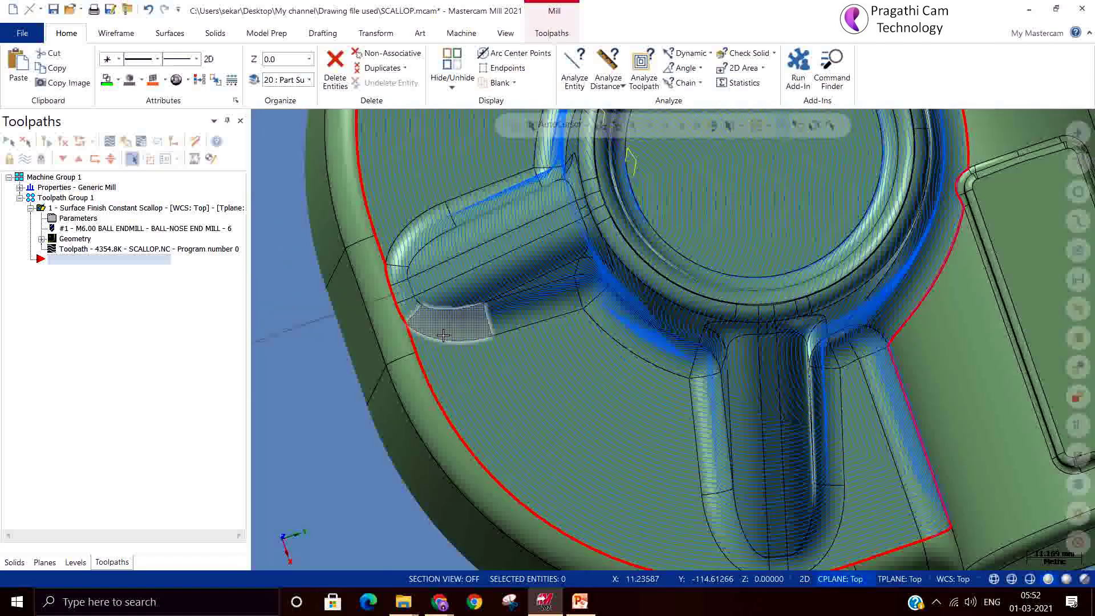
{"action": "middle_click_drag", "start_coordinate": [444, 336], "coordinate": [537, 279]}
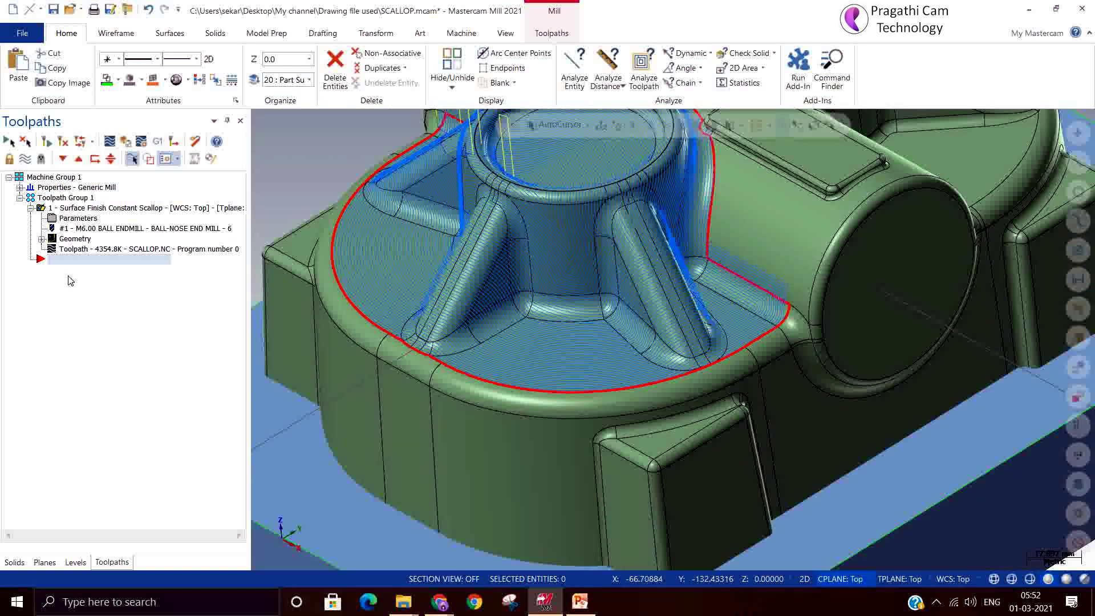
{"action": "scroll", "coordinate": [613, 379], "scroll_direction": "down", "scroll_amount": 2}
{"action": "scroll", "coordinate": [613, 379], "scroll_direction": "down", "scroll_amount": 2}
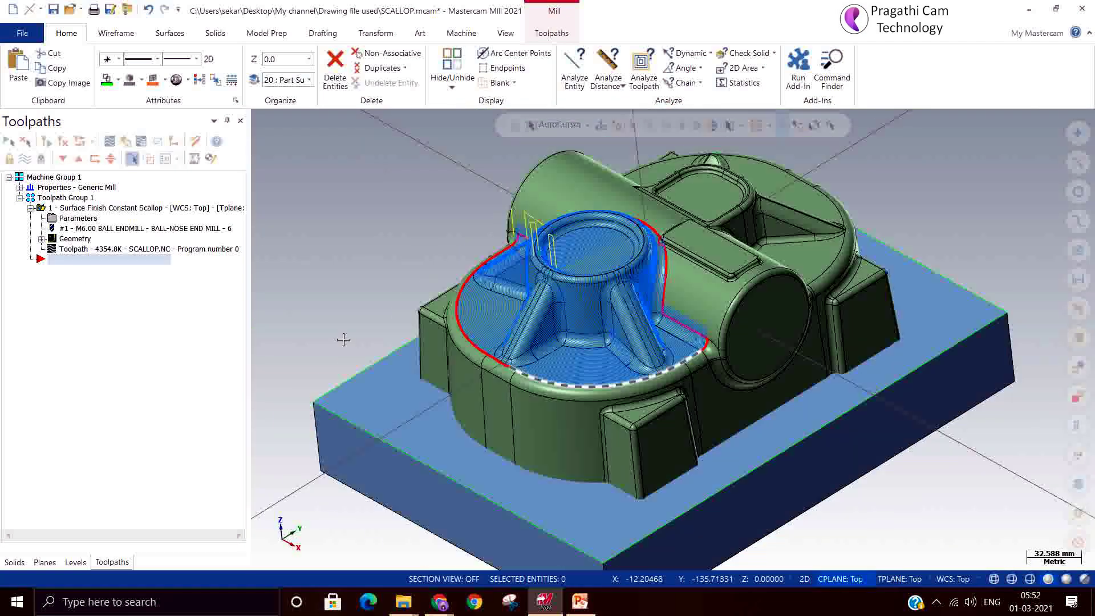
Reopen the scallop operation's parameters and set the stock to leave on the check surface to 0.5.
{"action": "left_click", "coordinate": [62, 221]}
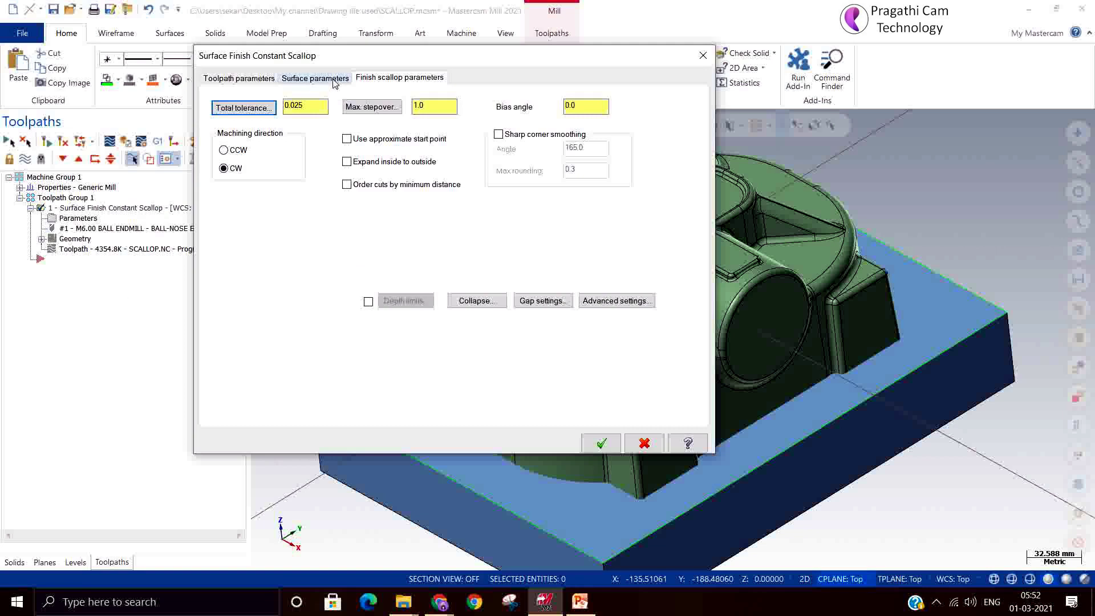
{"action": "left_click", "coordinate": [333, 79]}
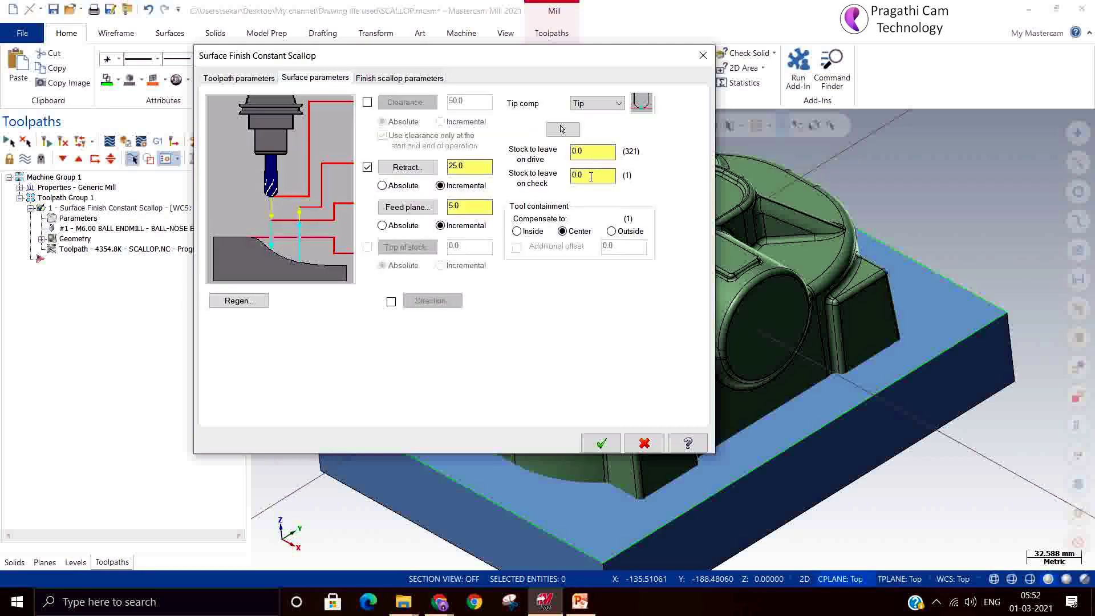
{"action": "left_click", "coordinate": [583, 175]}
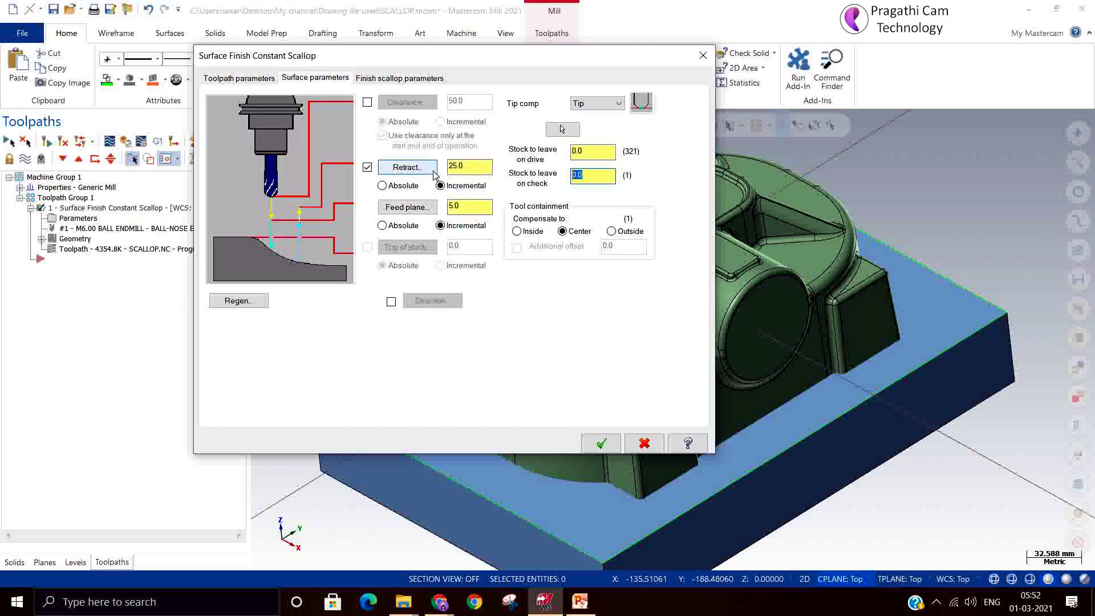
{"action": "type", "text": "0.5"}
{"action": "left_click", "coordinate": [378, 80]}
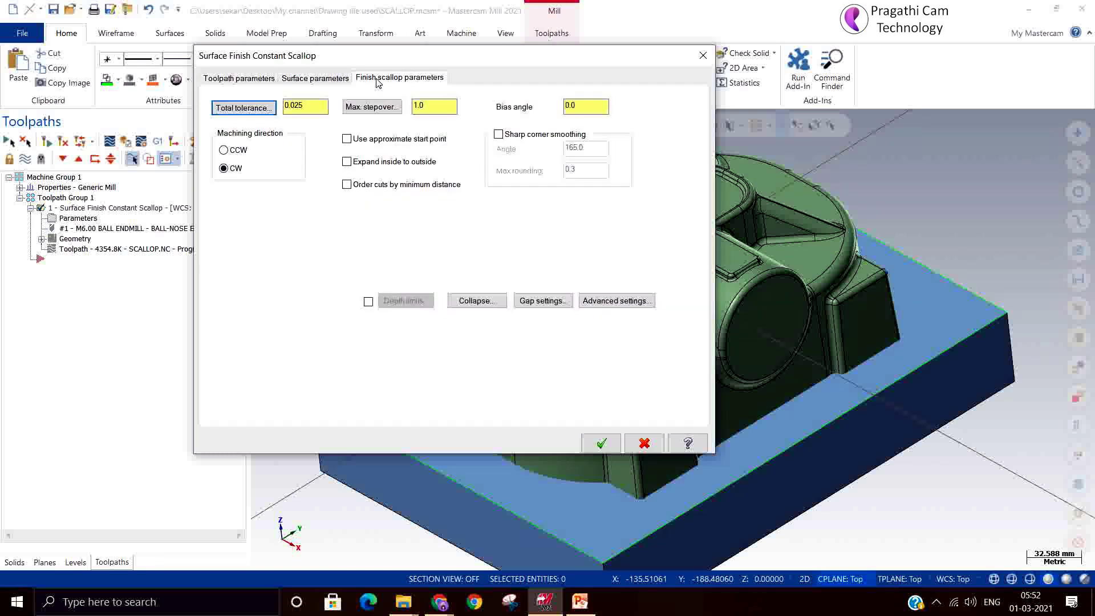
Turn on ordering cuts by minimum distance in the finish scallop parameters and regenerate the scallop toolpath.
{"action": "left_click", "coordinate": [445, 107]}
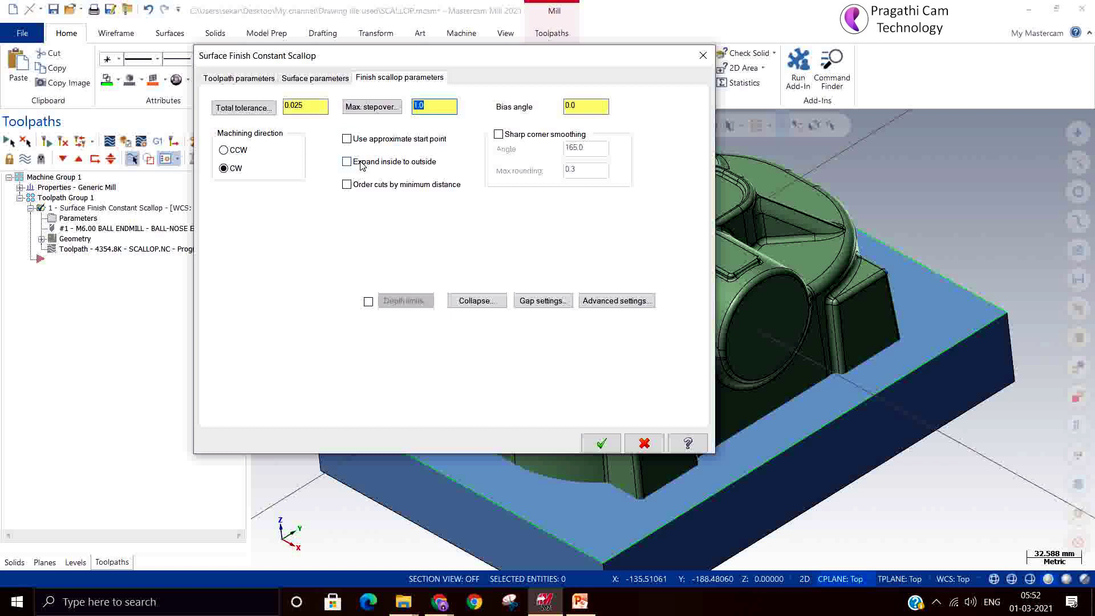
{"action": "left_click", "coordinate": [371, 191]}
{"action": "left_click", "coordinate": [600, 443]}
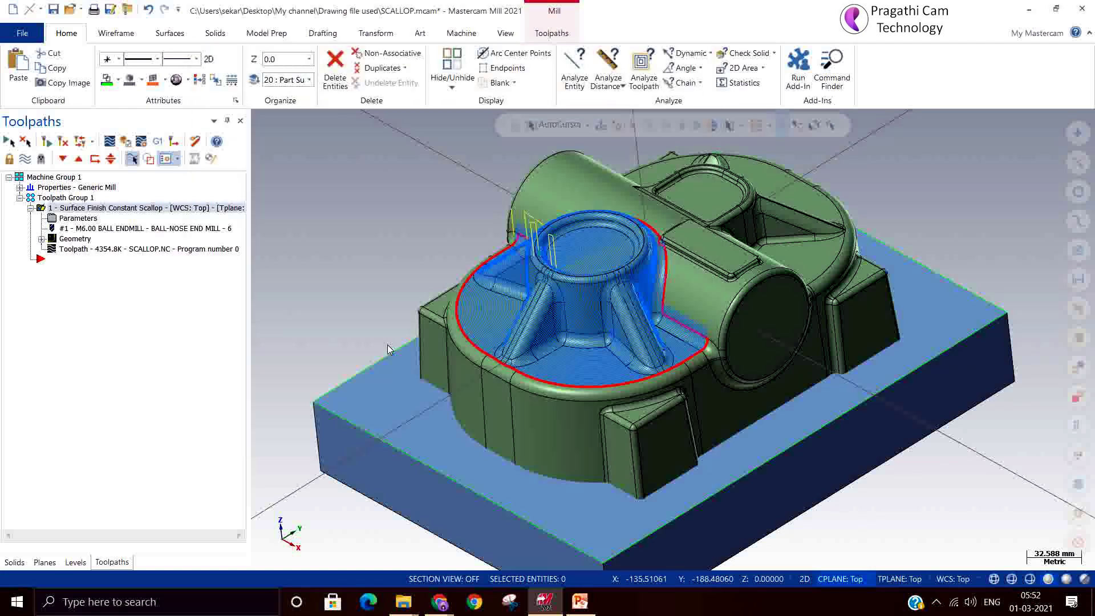
{"action": "left_click", "coordinate": [61, 141]}
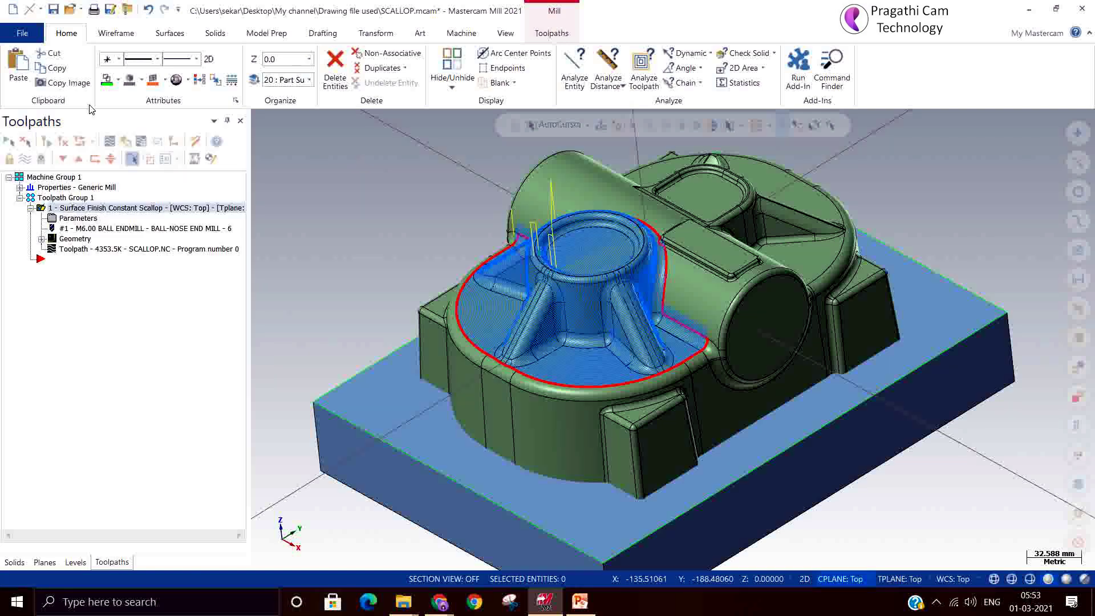
Replace the scallop operation's containment boundary with the rectangular outer edge chain of the base block and regenerate the toolpath.
{"action": "scroll", "coordinate": [524, 450], "scroll_direction": "up", "scroll_amount": 5}
{"action": "scroll", "coordinate": [524, 450], "scroll_direction": "up", "scroll_amount": 1}
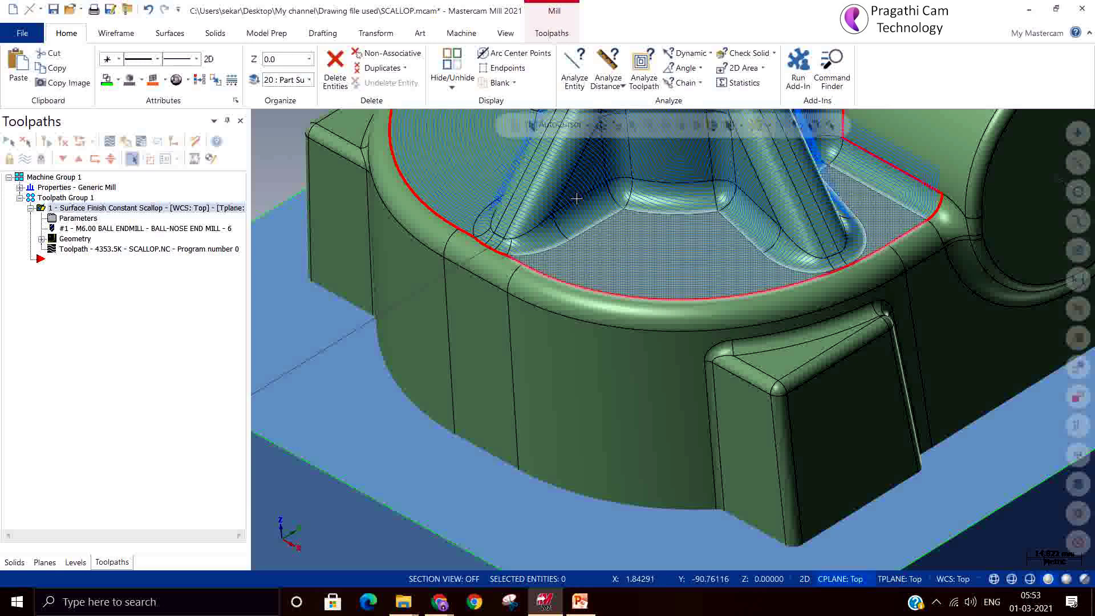
{"action": "scroll", "coordinate": [414, 432], "scroll_direction": "down", "scroll_amount": 3}
{"action": "scroll", "coordinate": [414, 432], "scroll_direction": "down", "scroll_amount": 1}
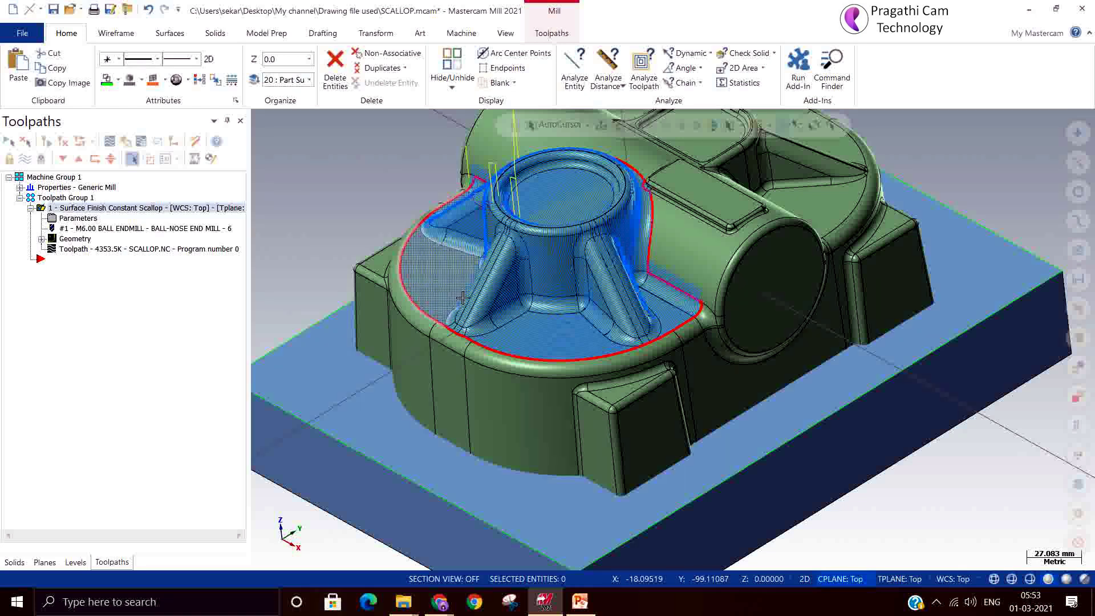
{"action": "scroll", "coordinate": [811, 397], "scroll_direction": "down", "scroll_amount": 3}
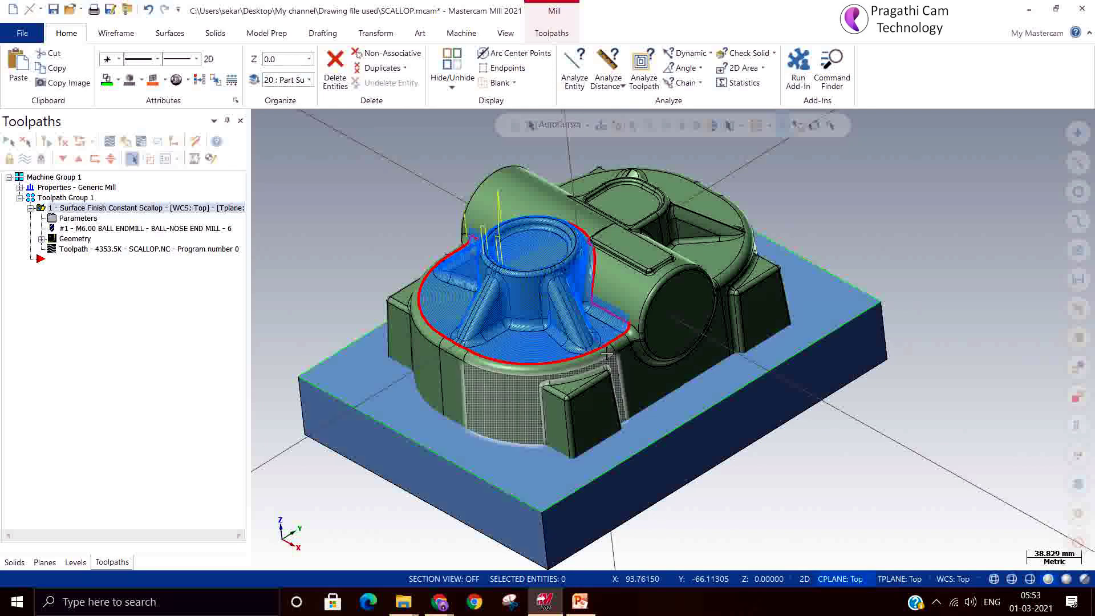
{"action": "left_click", "coordinate": [73, 240]}
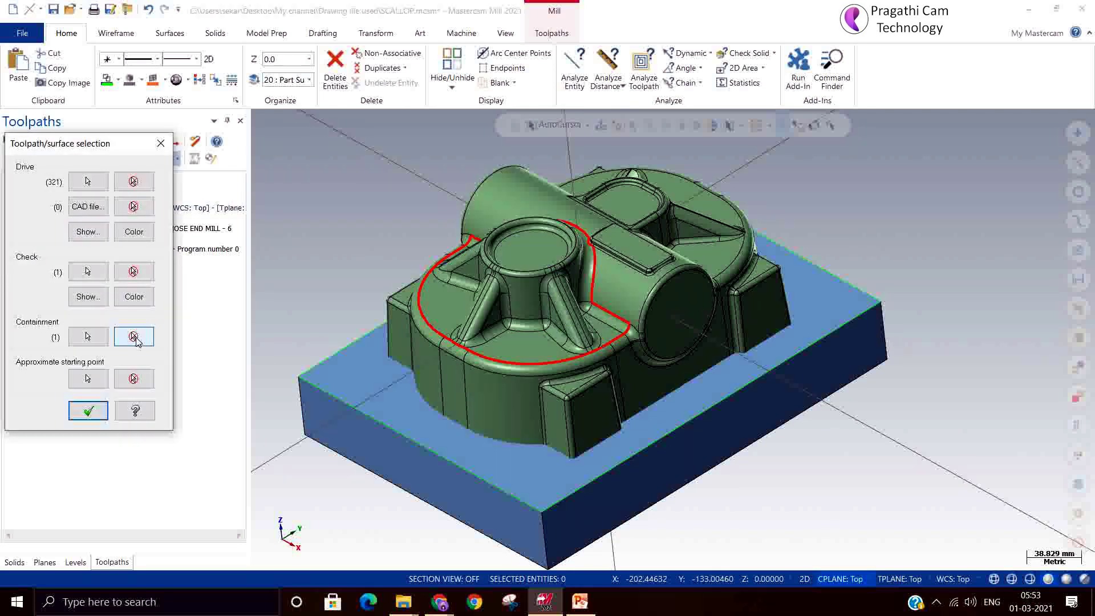
{"action": "left_click", "coordinate": [99, 336]}
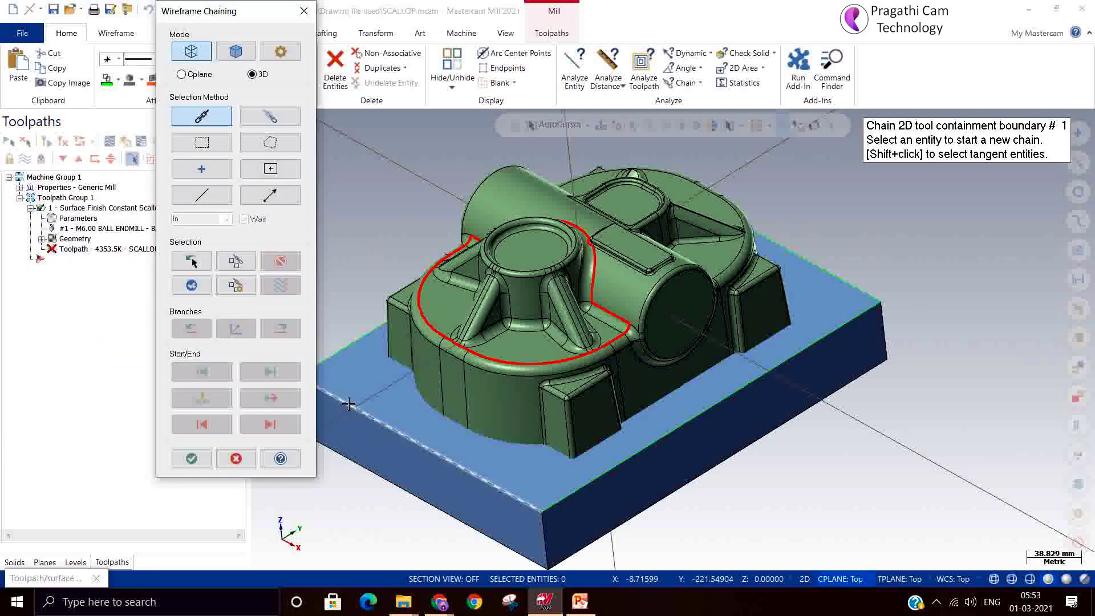
{"action": "left_click", "coordinate": [349, 403]}
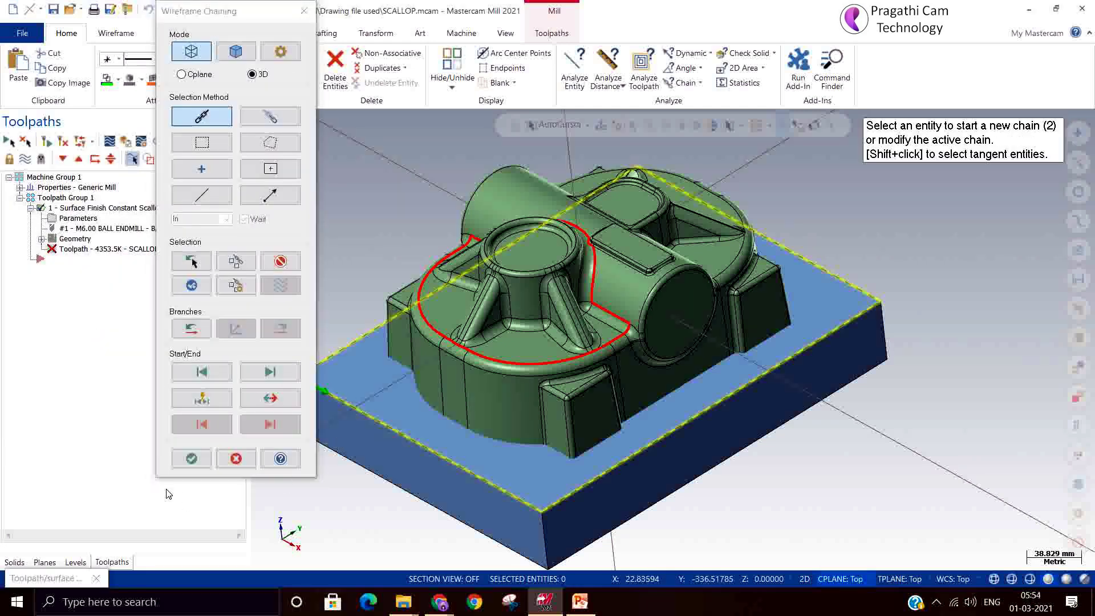
{"action": "left_click", "coordinate": [191, 458]}
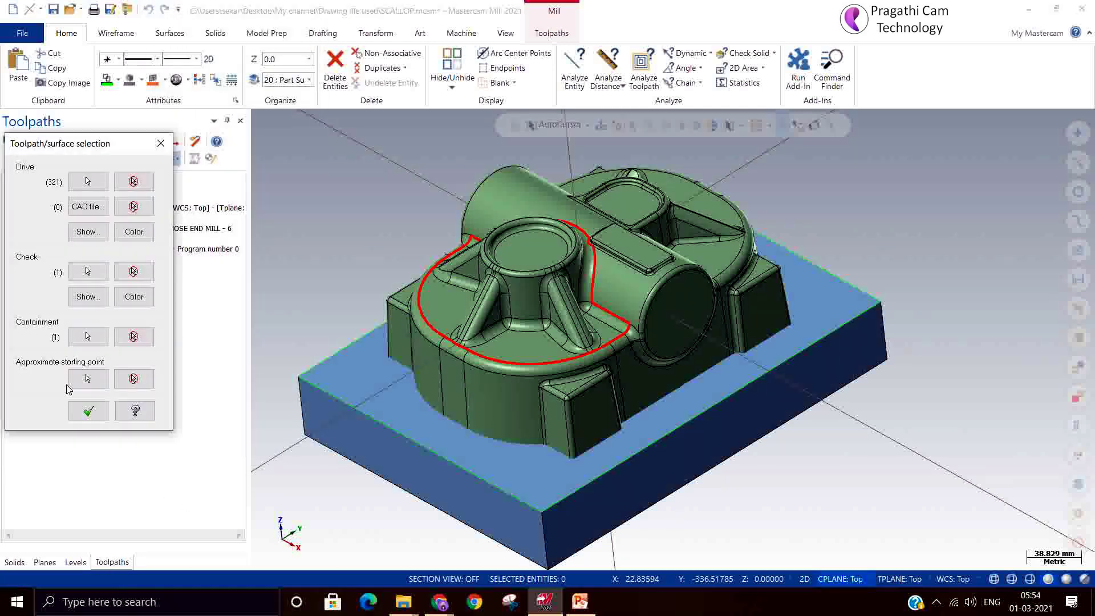
{"action": "left_click", "coordinate": [89, 410]}
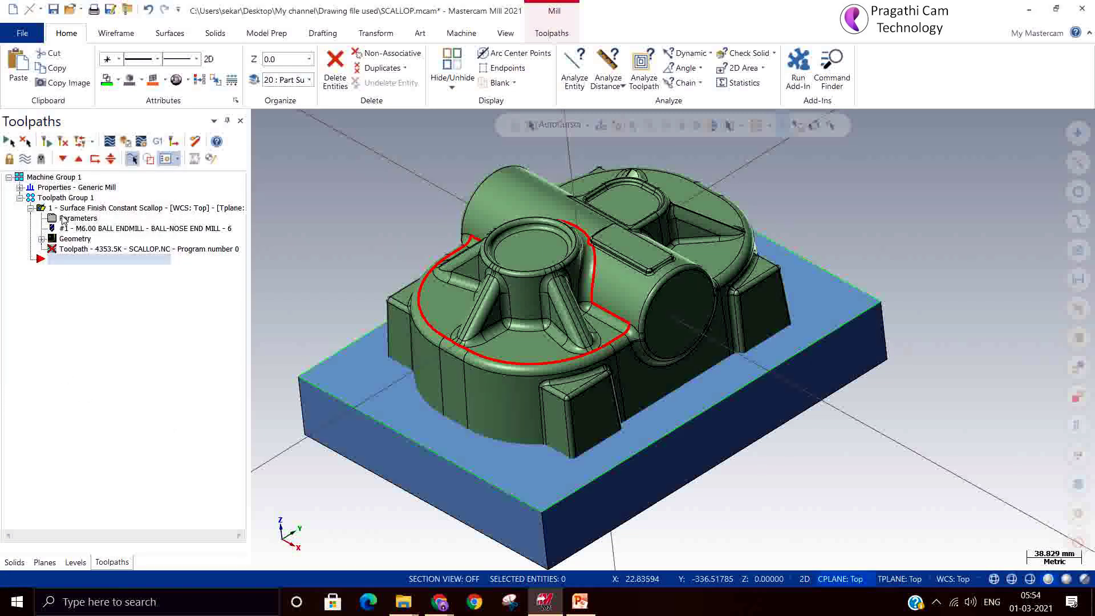
{"action": "left_click", "coordinate": [65, 141]}
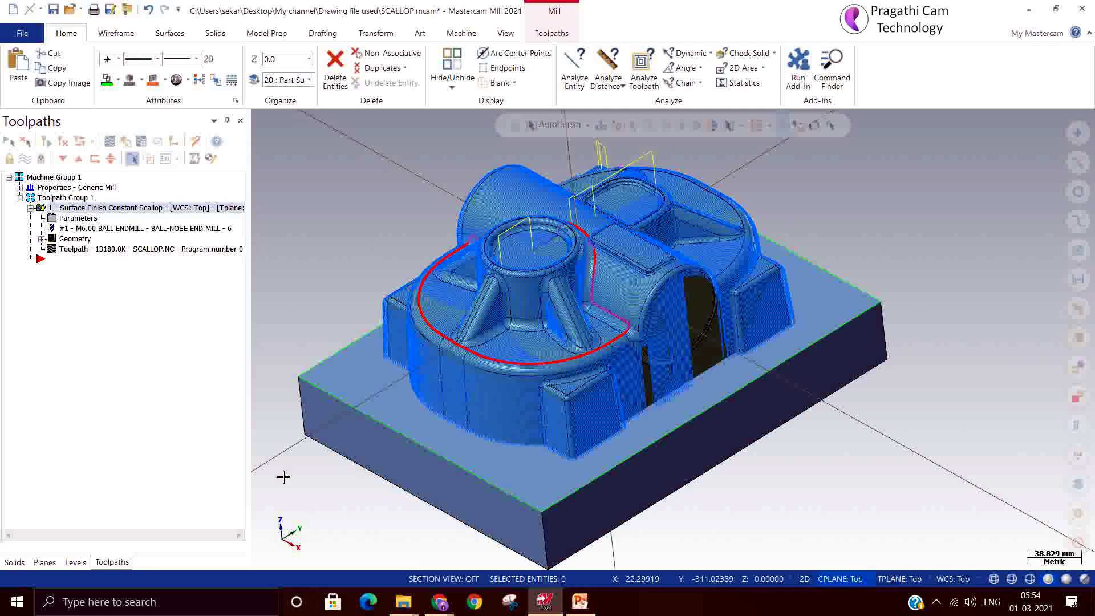
Examine the regenerated scallop passes on the housing's outer side walls, rounded rim and corner pad.
{"action": "scroll", "coordinate": [519, 441], "scroll_direction": "up", "scroll_amount": 5}
{"action": "scroll", "coordinate": [519, 441], "scroll_direction": "down", "scroll_amount": 3}
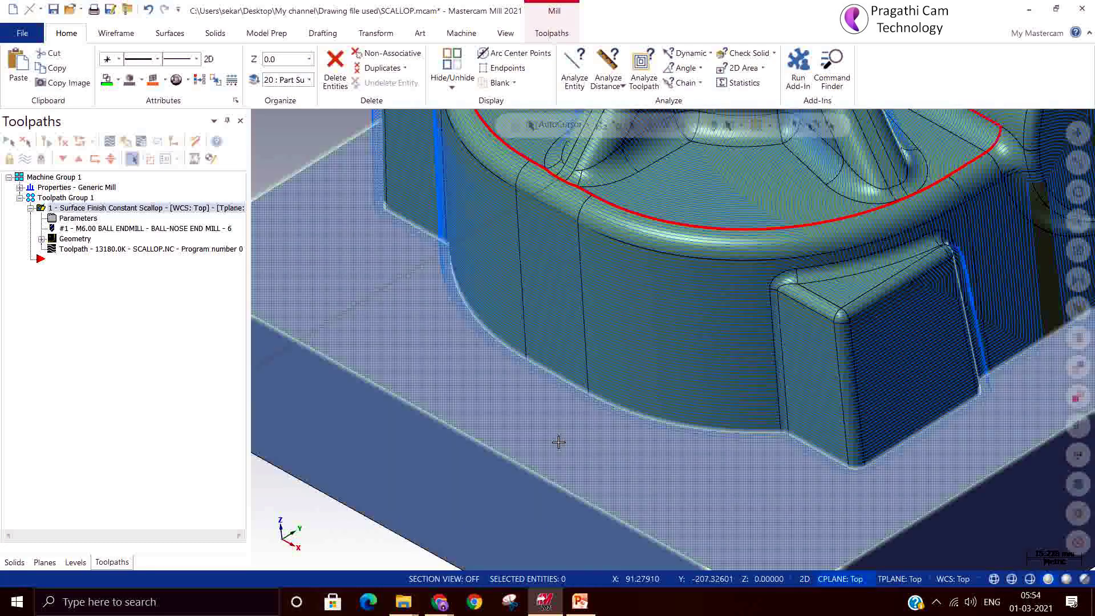
{"action": "mouse_move", "coordinate": [580, 431]}
{"action": "middle_mouse_down"}
{"action": "mouse_move", "coordinate": [596, 386]}
{"action": "mouse_move", "coordinate": [564, 407]}
{"action": "mouse_move", "coordinate": [552, 476]}
{"action": "middle_mouse_up"}
{"action": "scroll", "coordinate": [818, 460], "scroll_direction": "up", "scroll_amount": 5}
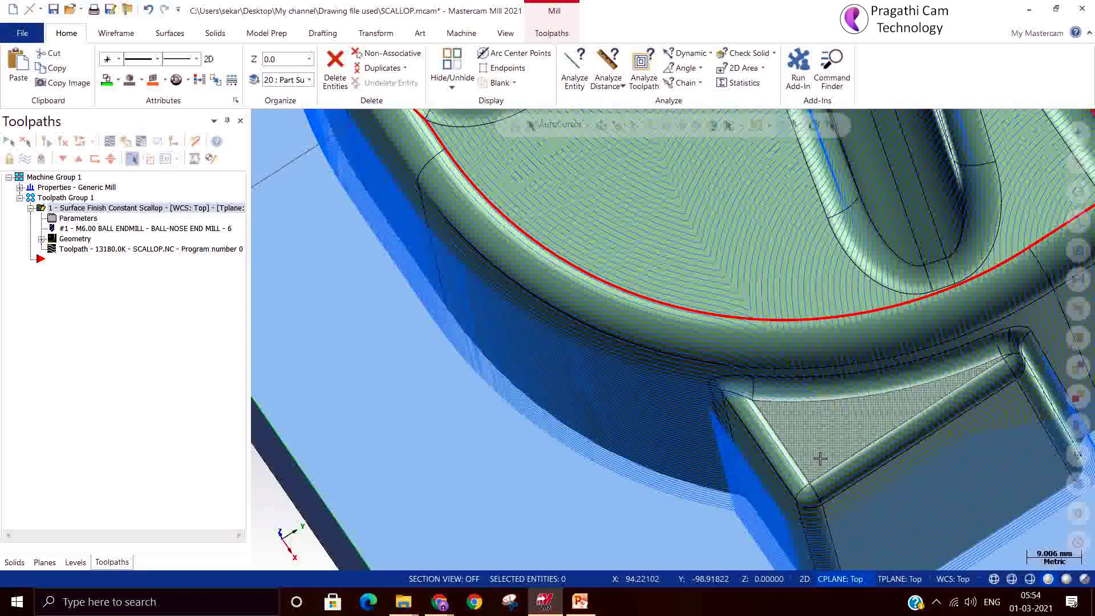
{"action": "scroll", "coordinate": [820, 460], "scroll_direction": "up", "scroll_amount": 1}
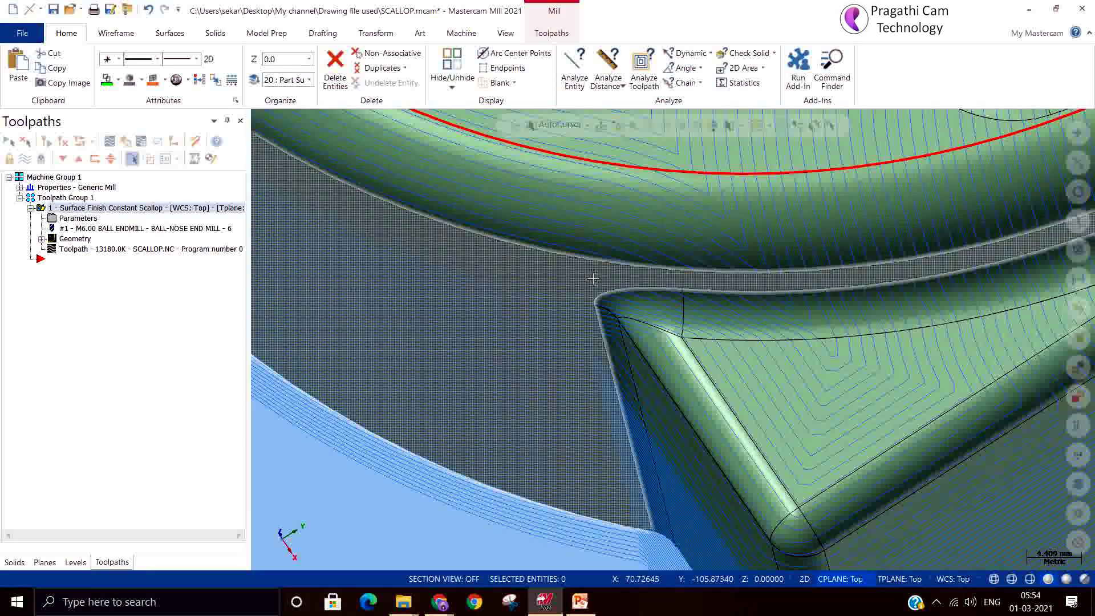
Try sharp corner smoothing in the finish scallop parameters and discard the change.
{"action": "left_click", "coordinate": [78, 218]}
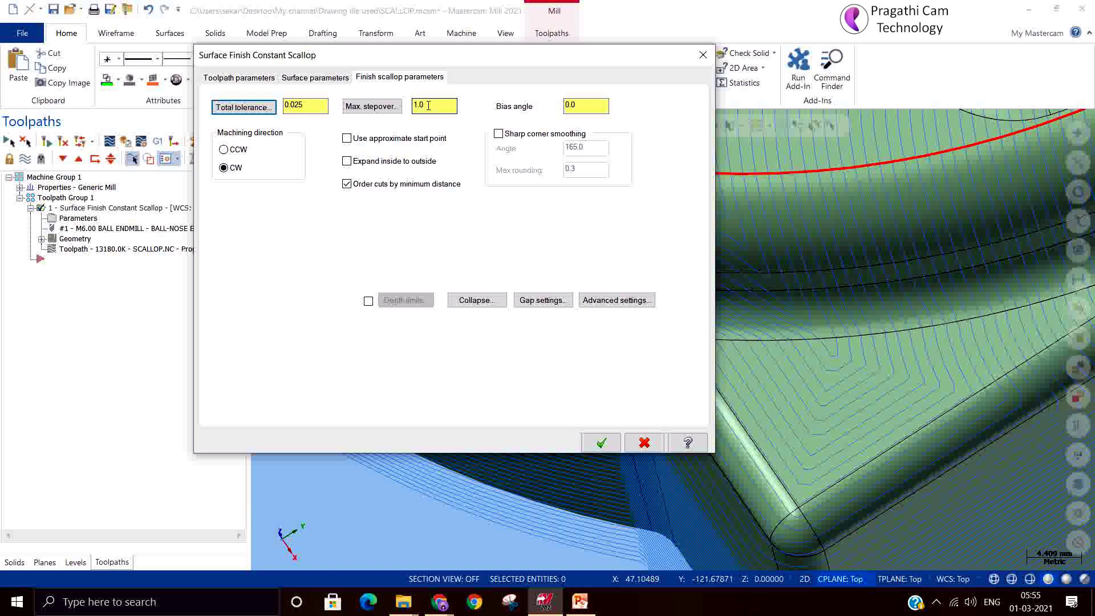
{"action": "left_click", "coordinate": [505, 136]}
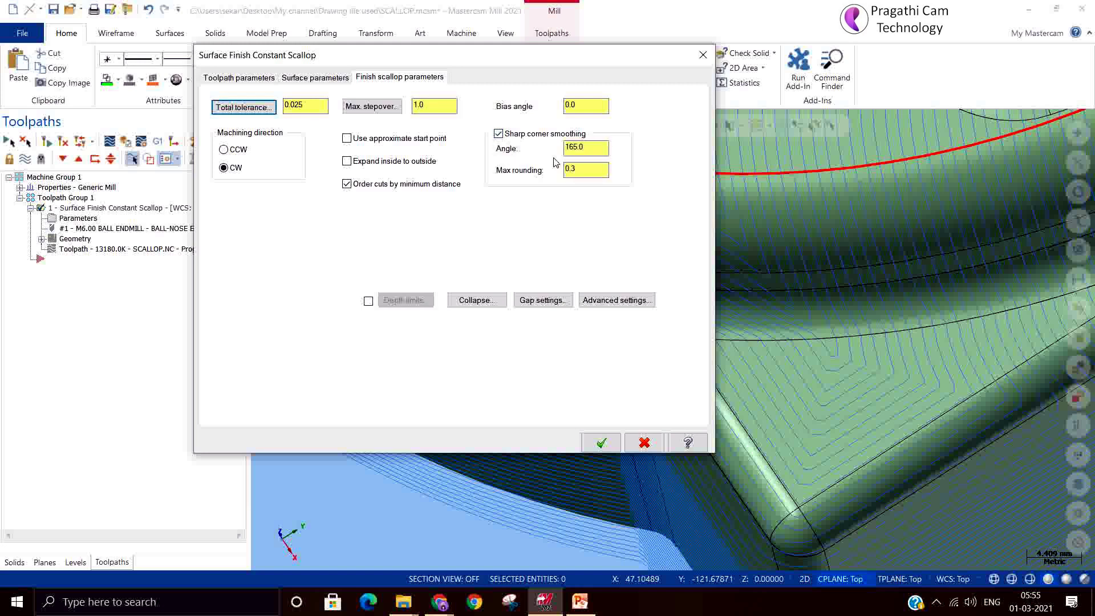
{"action": "left_click", "coordinate": [595, 173]}
{"action": "left_click", "coordinate": [645, 443]}
Review the available surface finish mill toolpath types and dismiss the list without choosing one.
{"action": "right_click", "coordinate": [153, 329]}
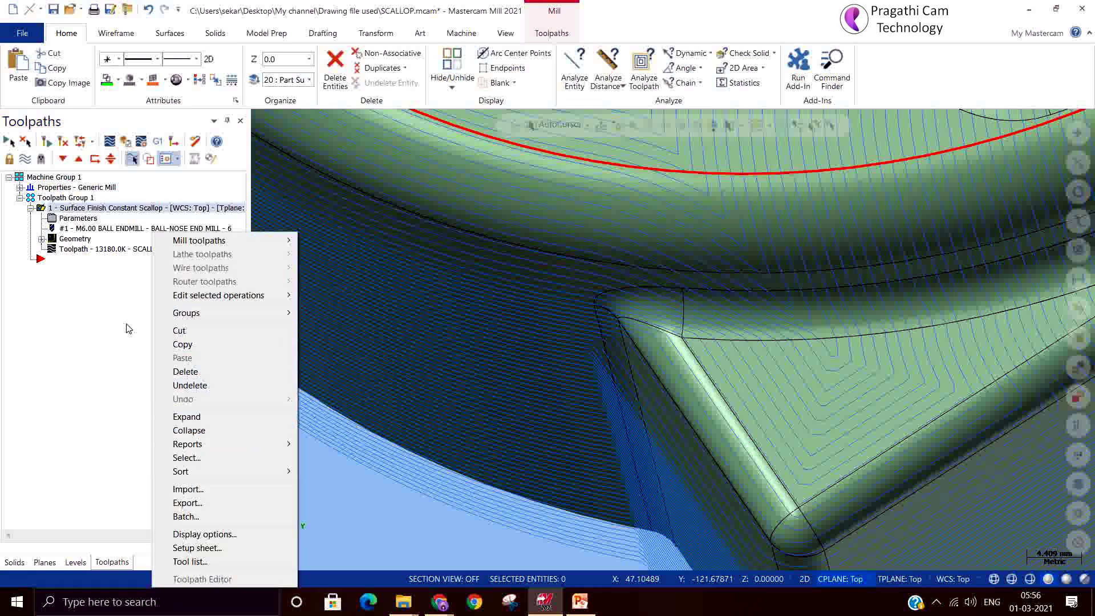
{"action": "right_click", "coordinate": [113, 300]}
{"action": "mouse_move", "coordinate": [217, 242]}
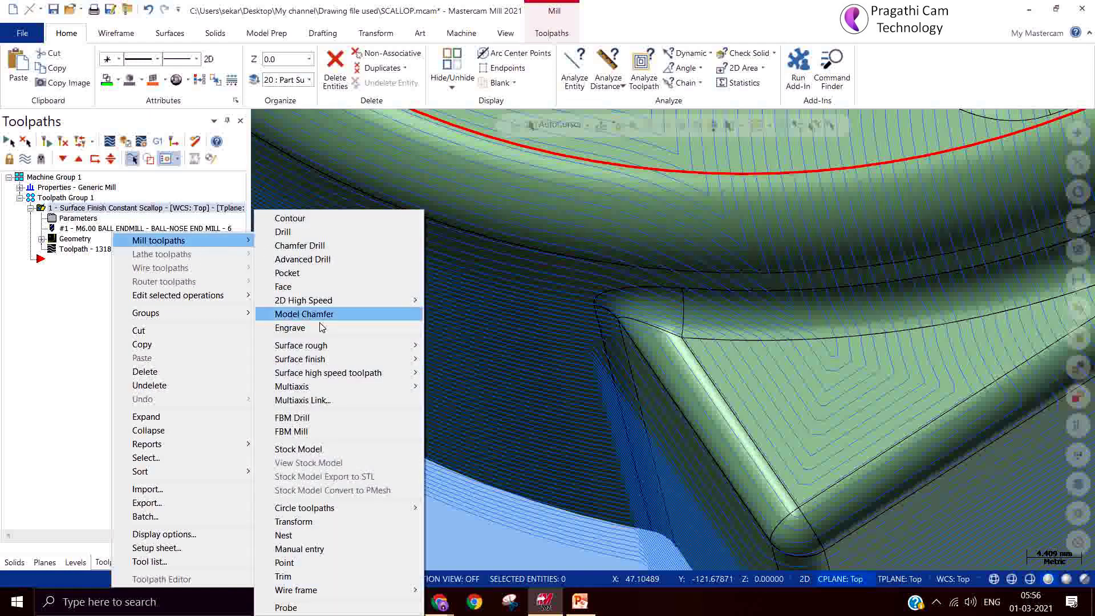
{"action": "mouse_move", "coordinate": [342, 366]}
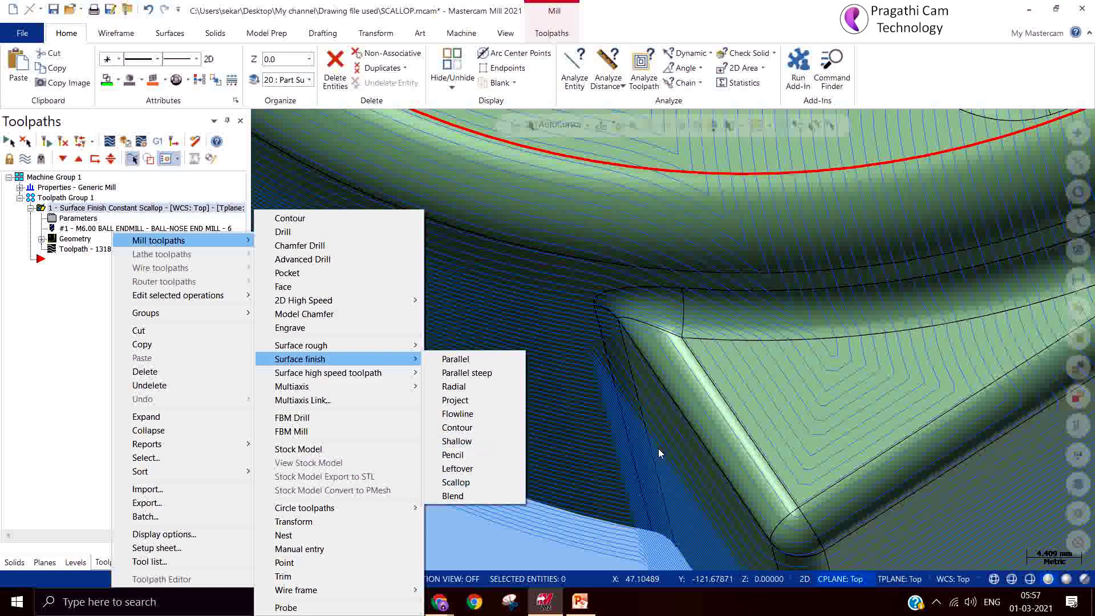
{"action": "left_click", "coordinate": [667, 473]}
{"action": "left_click", "coordinate": [635, 458]}
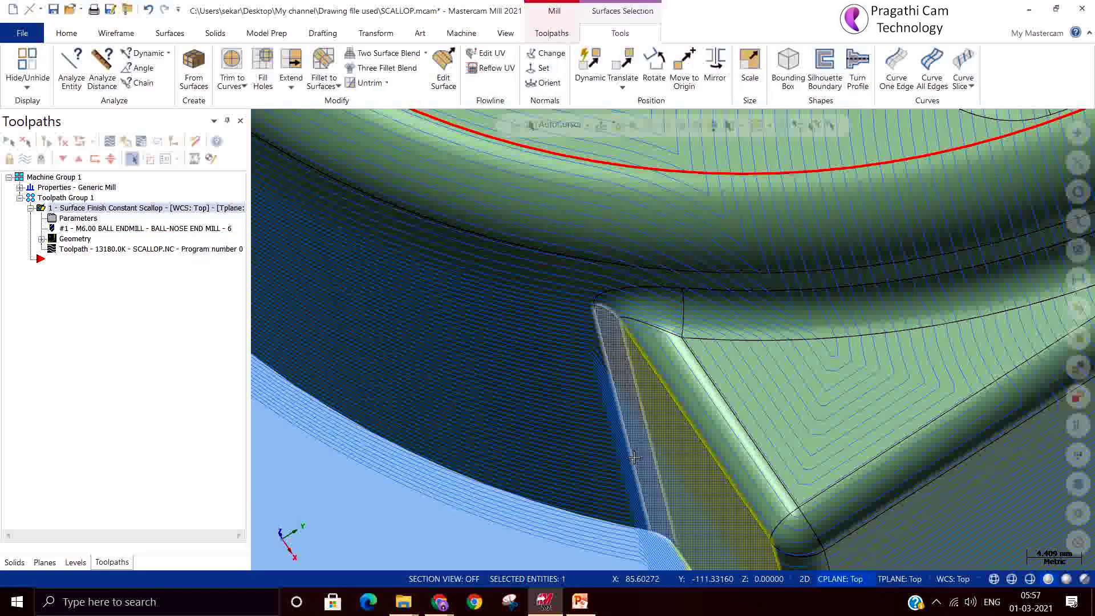
Examine the scallop passes around the corner pad and review the finish scallop parameters, leaving without changes.
{"action": "scroll", "coordinate": [635, 456], "scroll_direction": "down", "scroll_amount": 4}
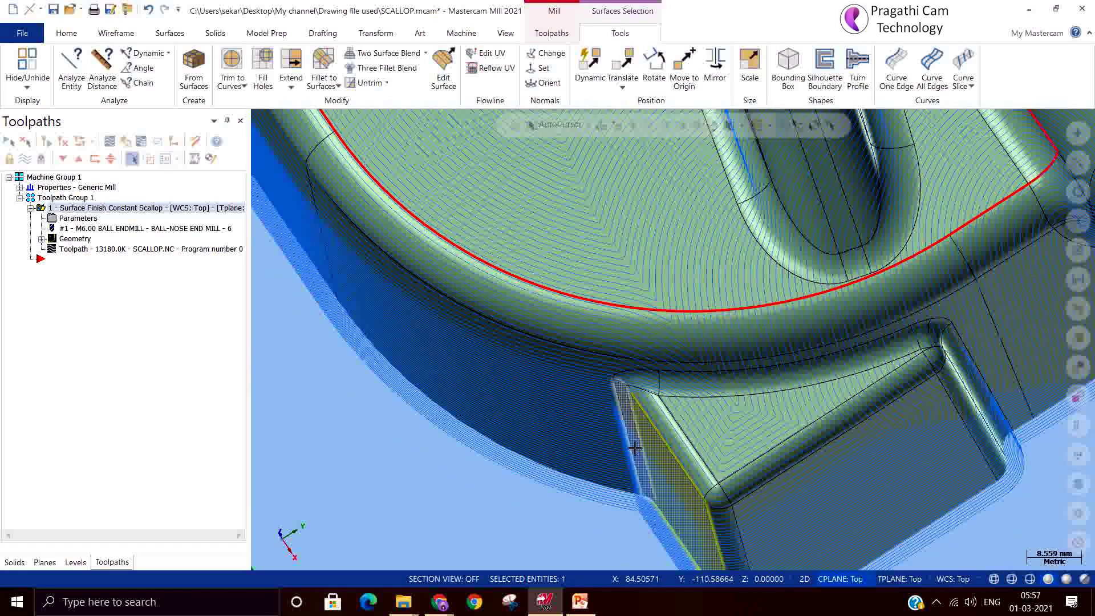
{"action": "middle_click_drag", "start_coordinate": [642, 425], "coordinate": [671, 397]}
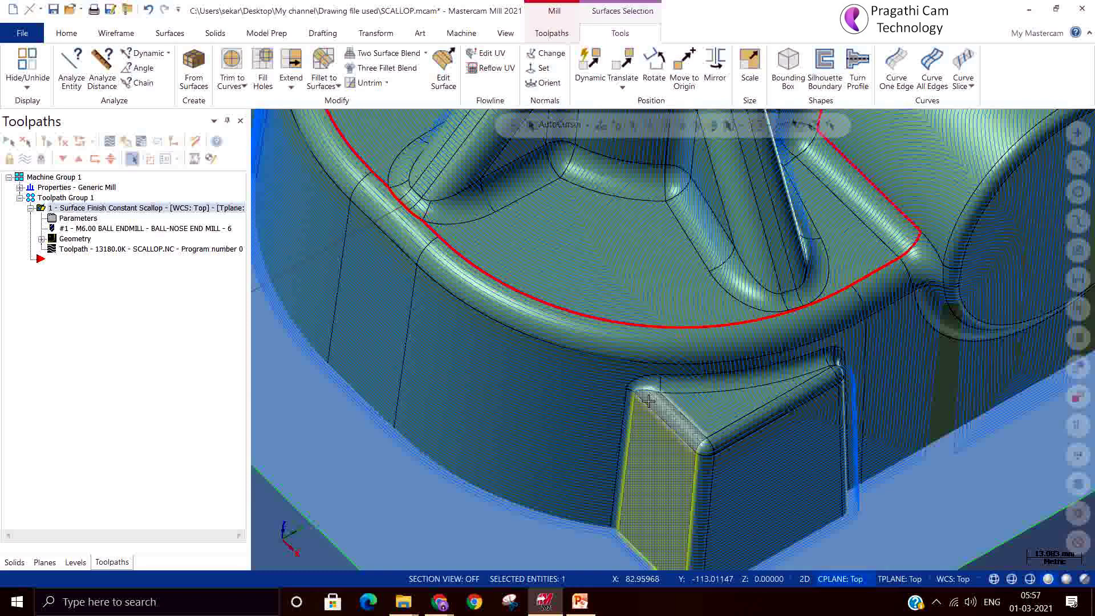
{"action": "double_click", "coordinate": [77, 218]}
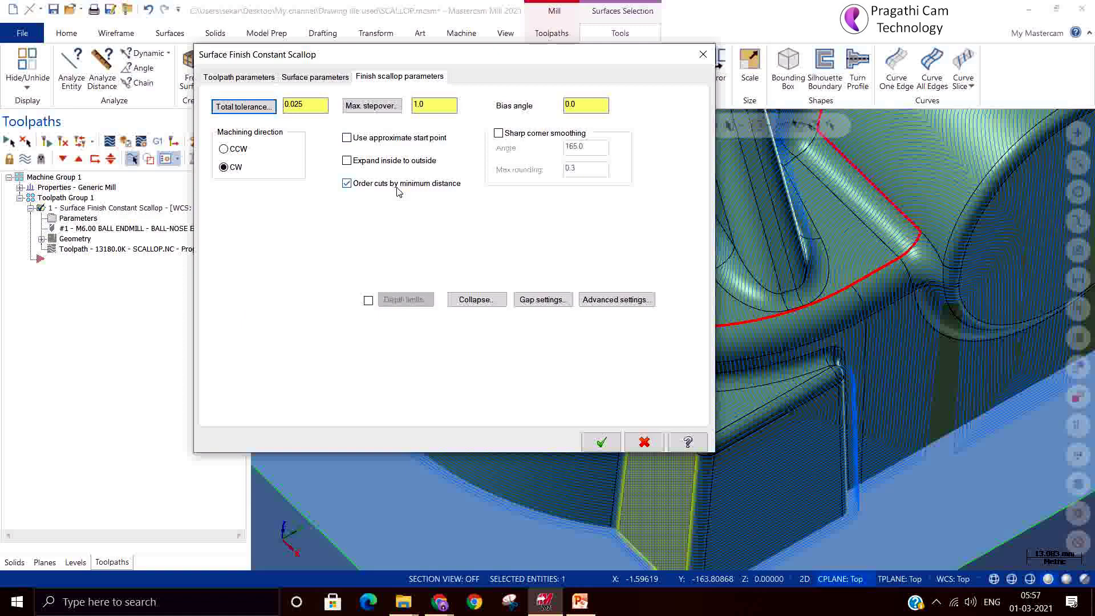
{"action": "left_click", "coordinate": [645, 443]}
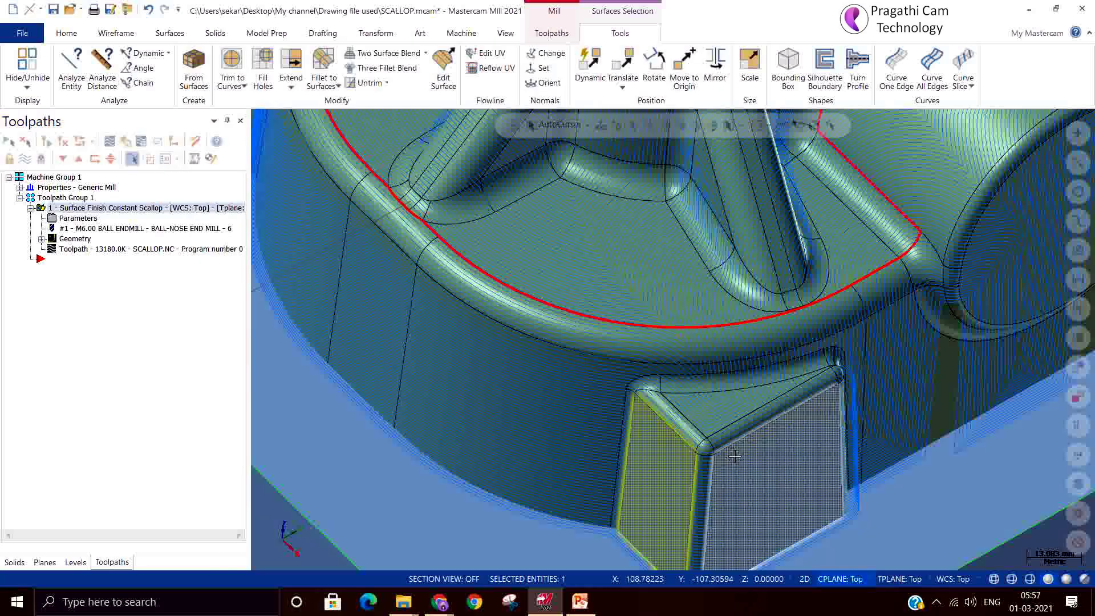